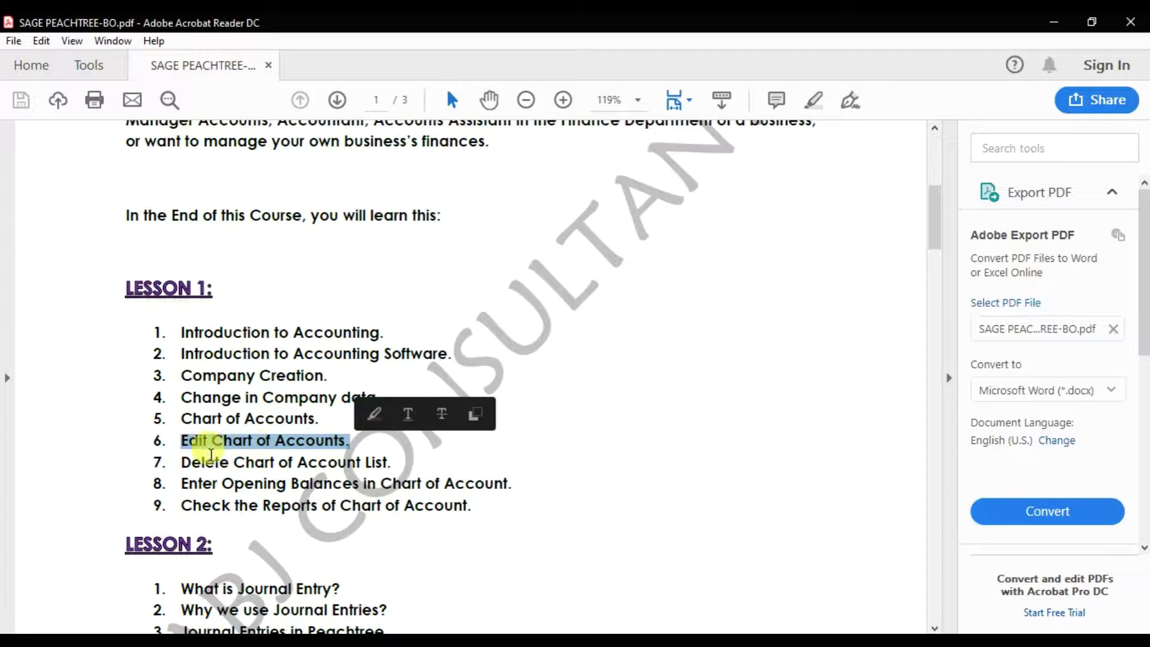
# Highlight the Lesson 1 outline items about deleting accounts from the chart and entering opening balances.
pyautogui.moveTo(179, 462); pyautogui.dragTo(302, 459)
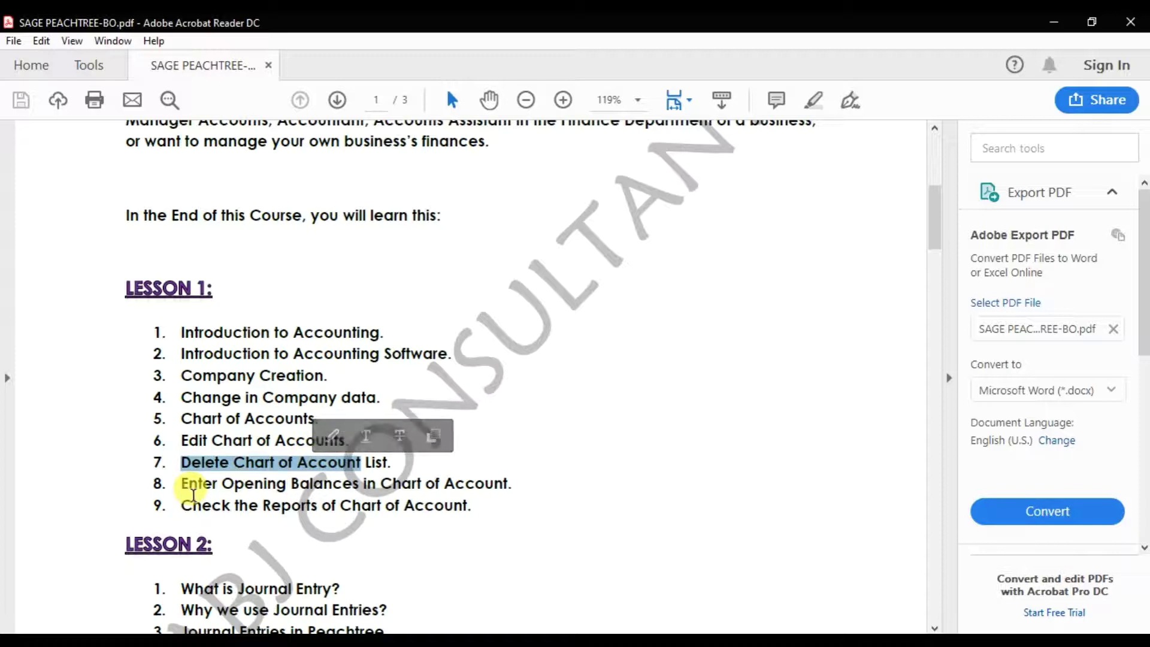
pyautogui.moveTo(183, 485); pyautogui.dragTo(365, 482)
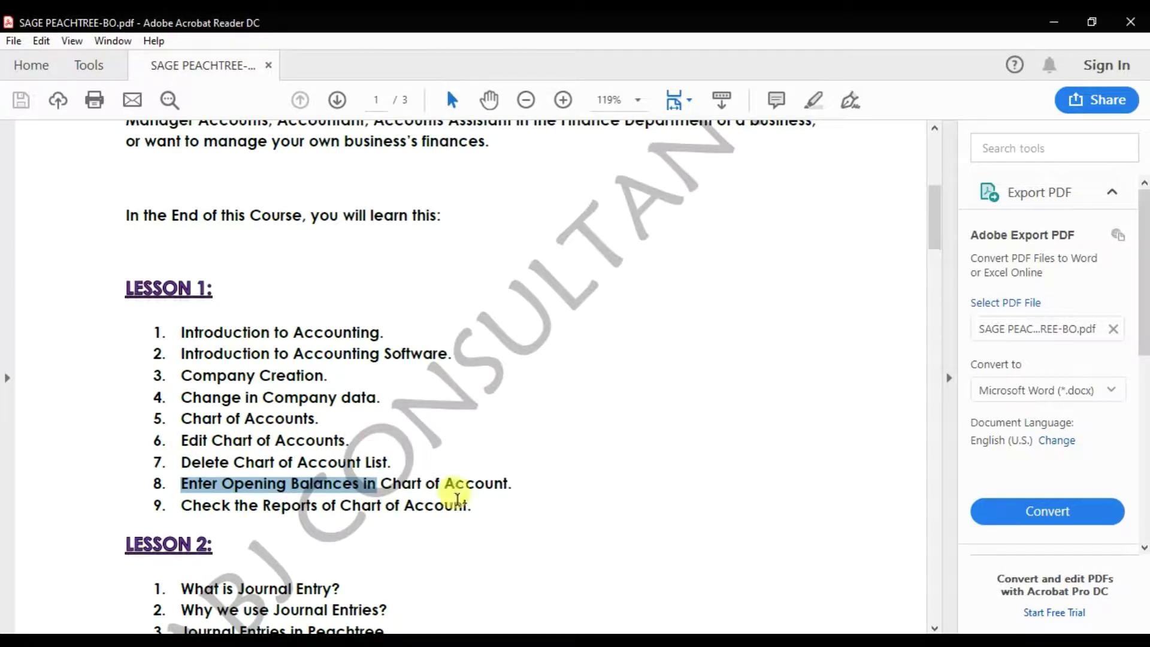
# Switch to Sage 50 Accounting and open the Chart of Accounts maintenance window.
pyautogui.hotkey('alt', 'Tab')
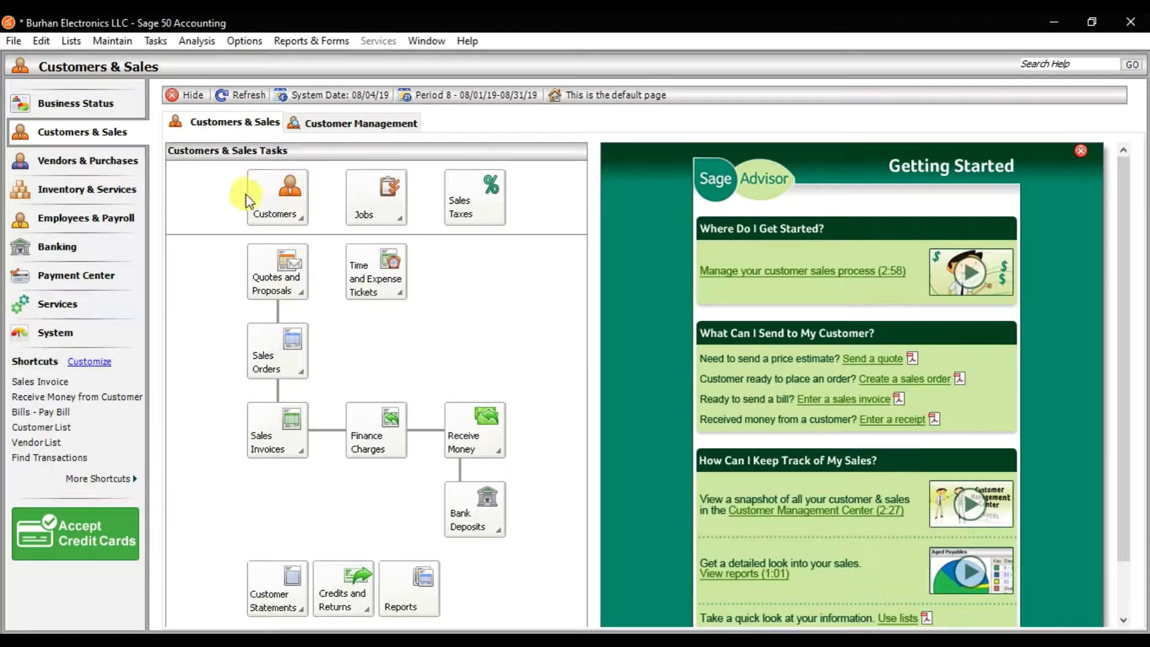
pyautogui.click(115, 42)
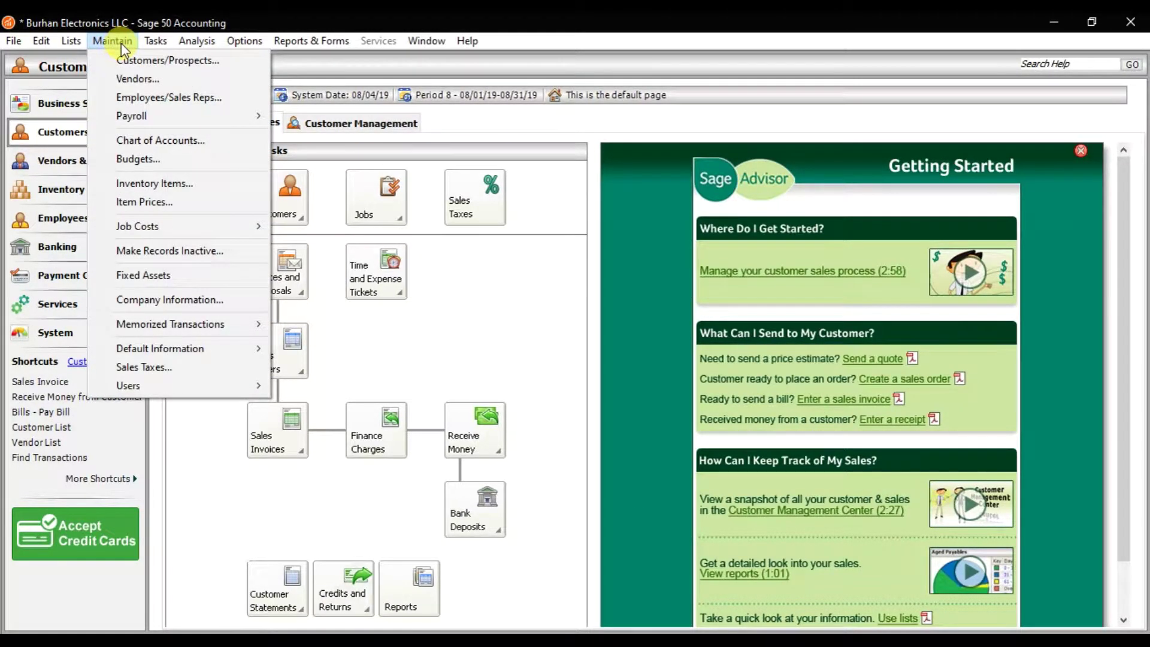
pyautogui.click(209, 137)
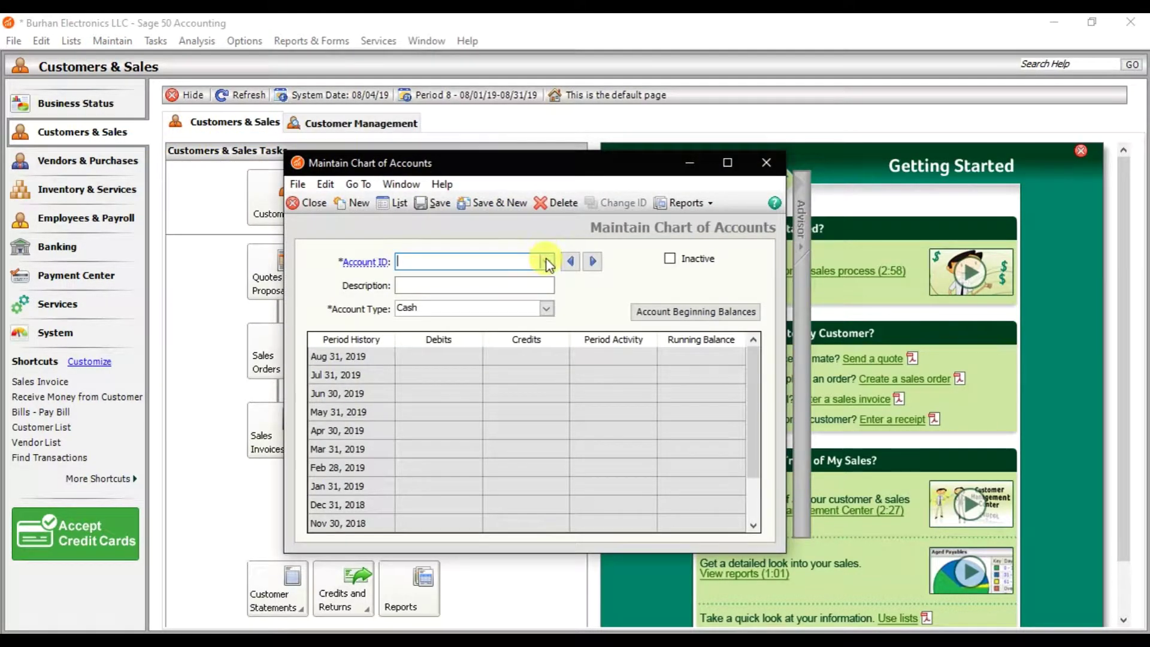
# Change the account ID of the Newspaper Expense account to 907.
pyautogui.click(546, 261)
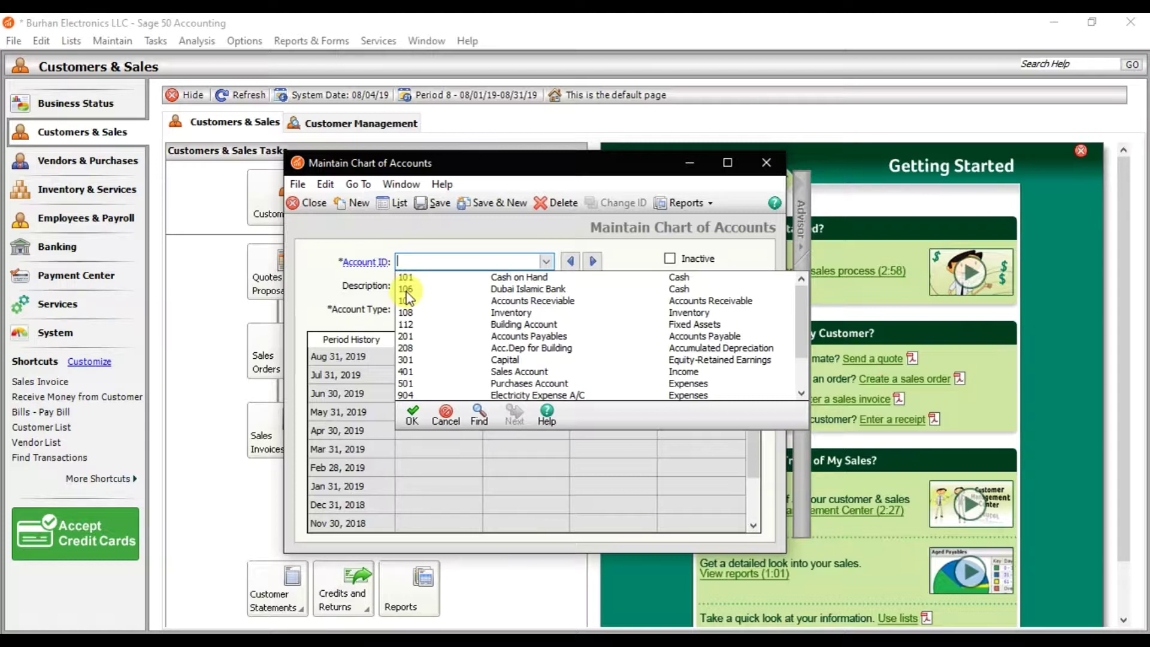
pyautogui.scroll(-1, 433, 309)
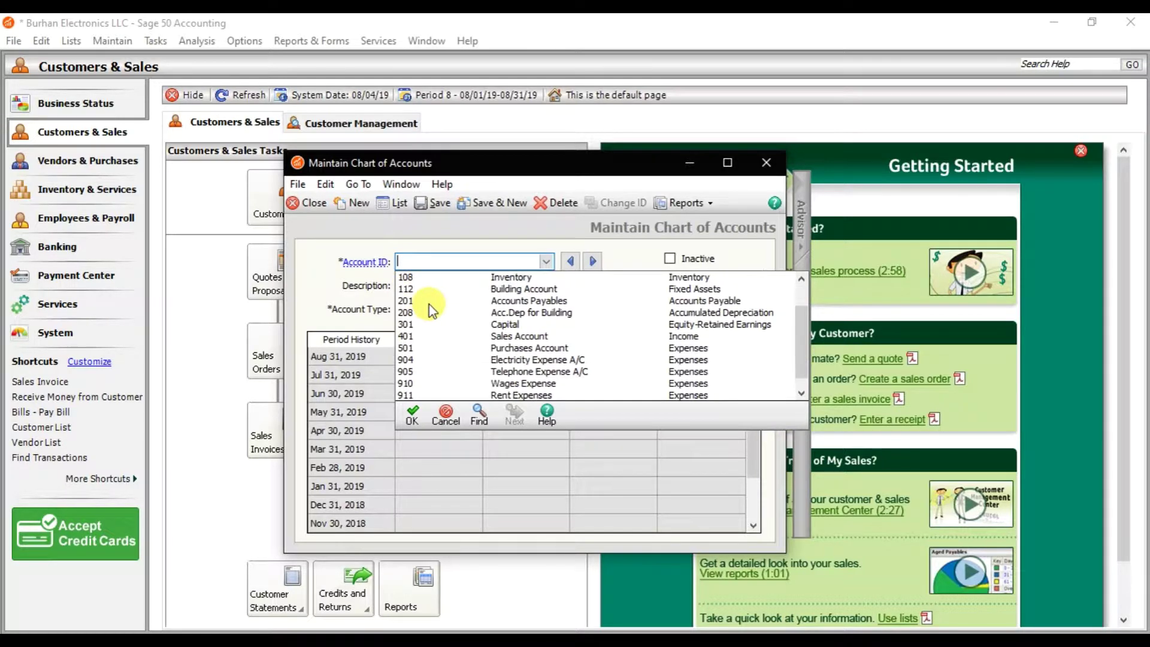
pyautogui.scroll(-1, 429, 308)
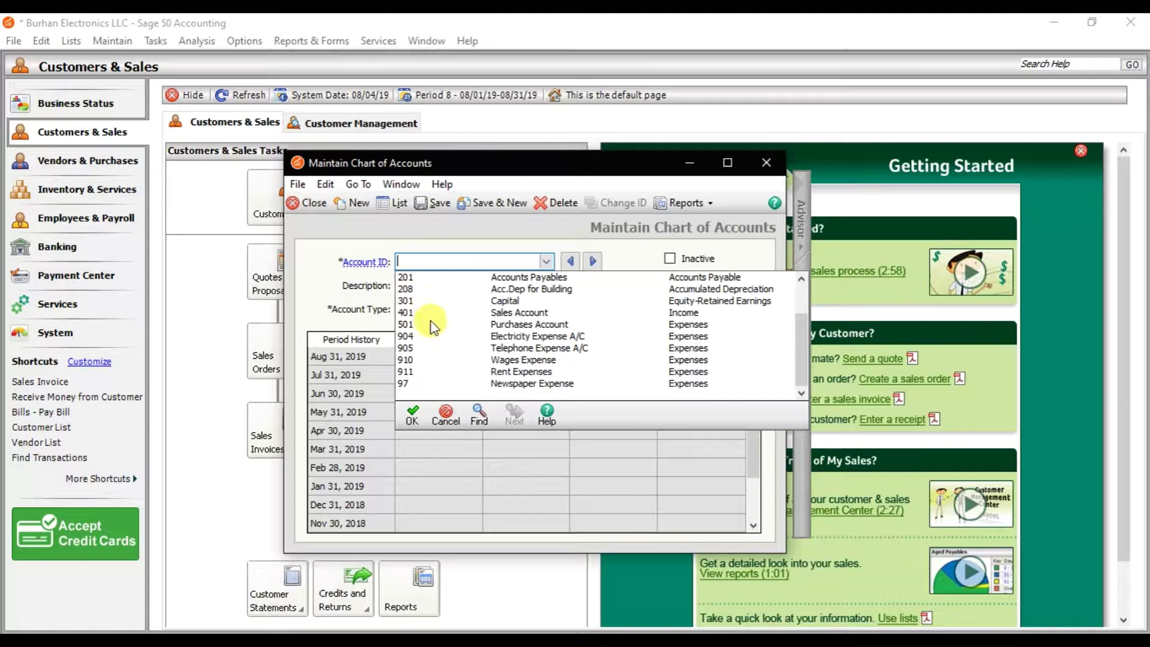
pyautogui.click(405, 386)
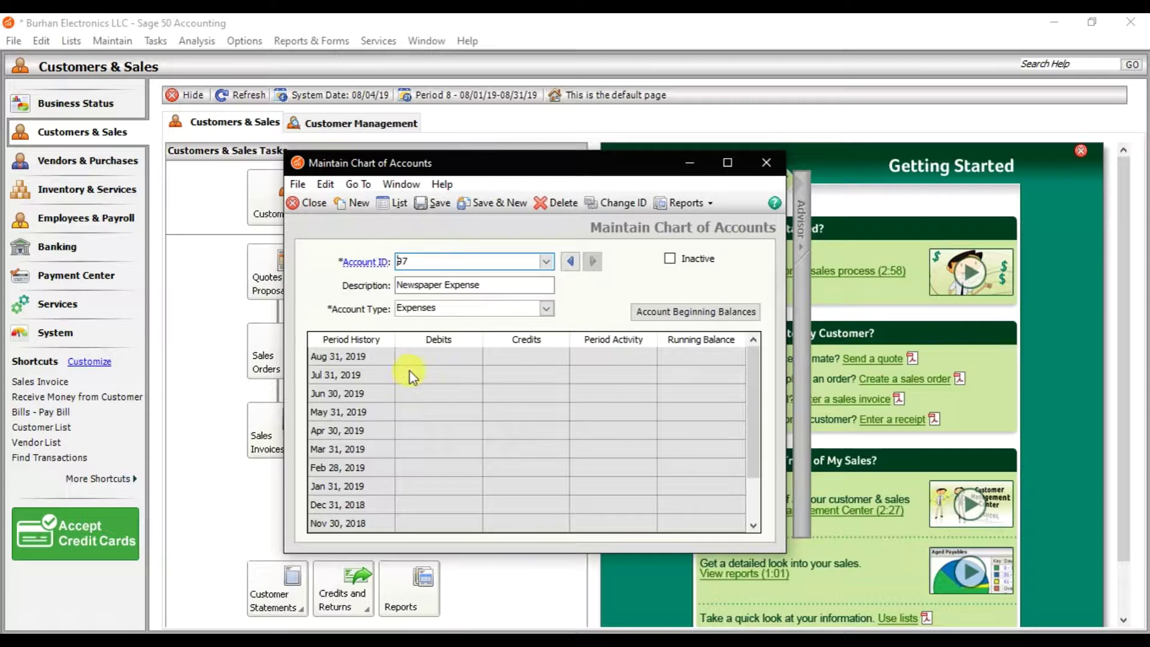
pyautogui.click(615, 203)
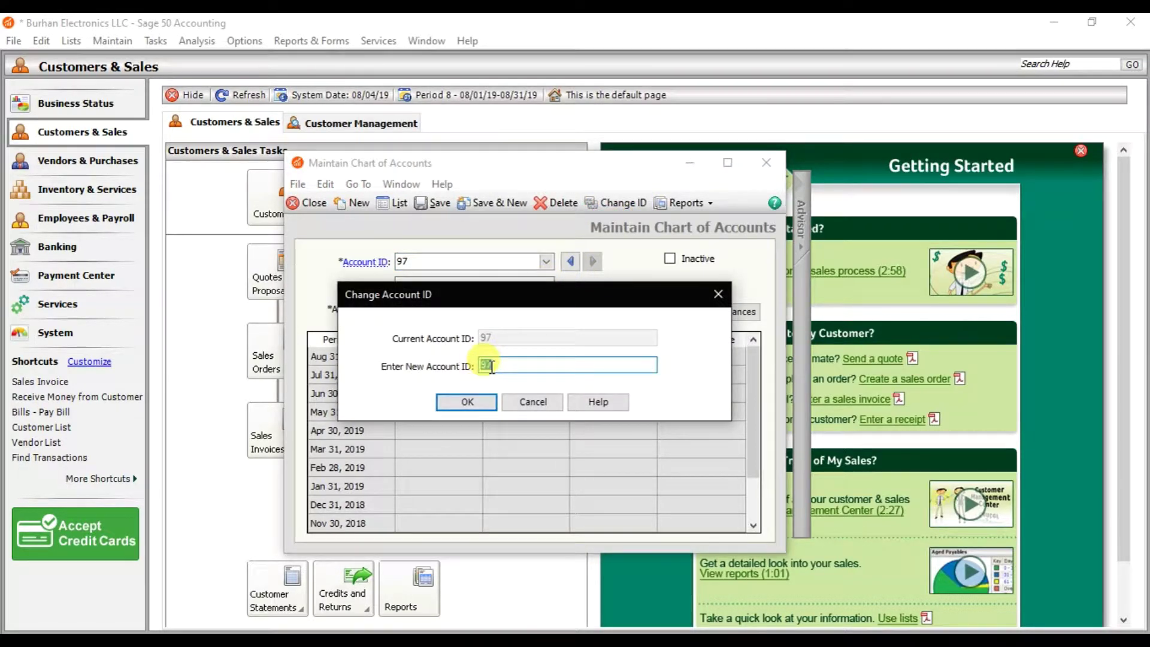
pyautogui.write('907')
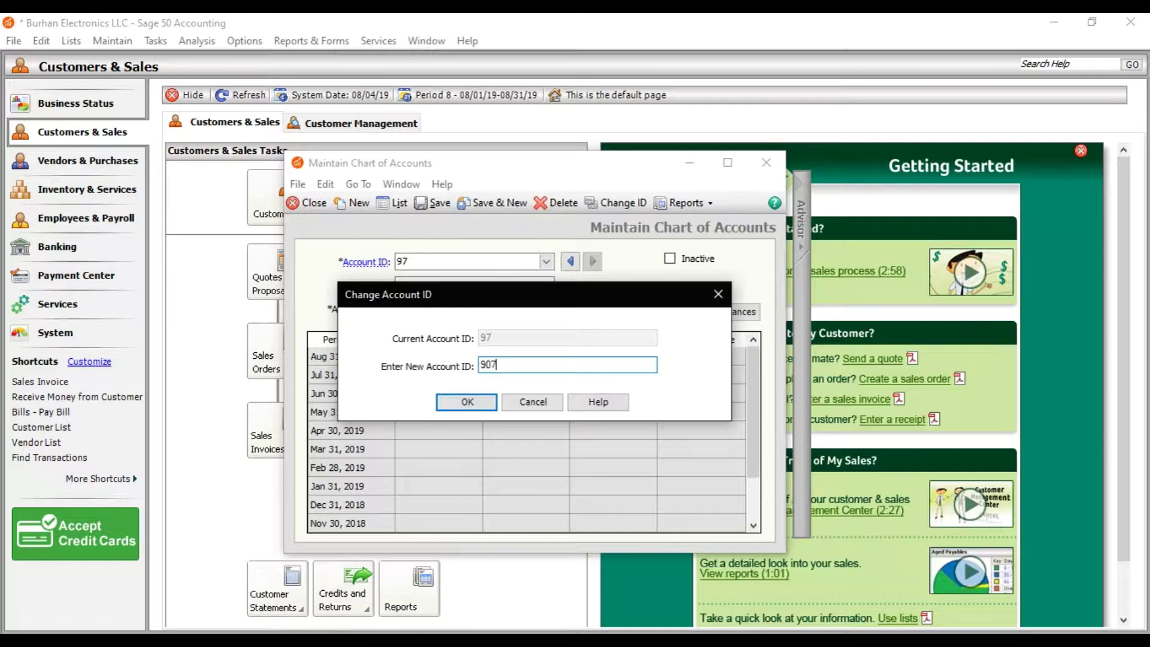
pyautogui.click(468, 402)
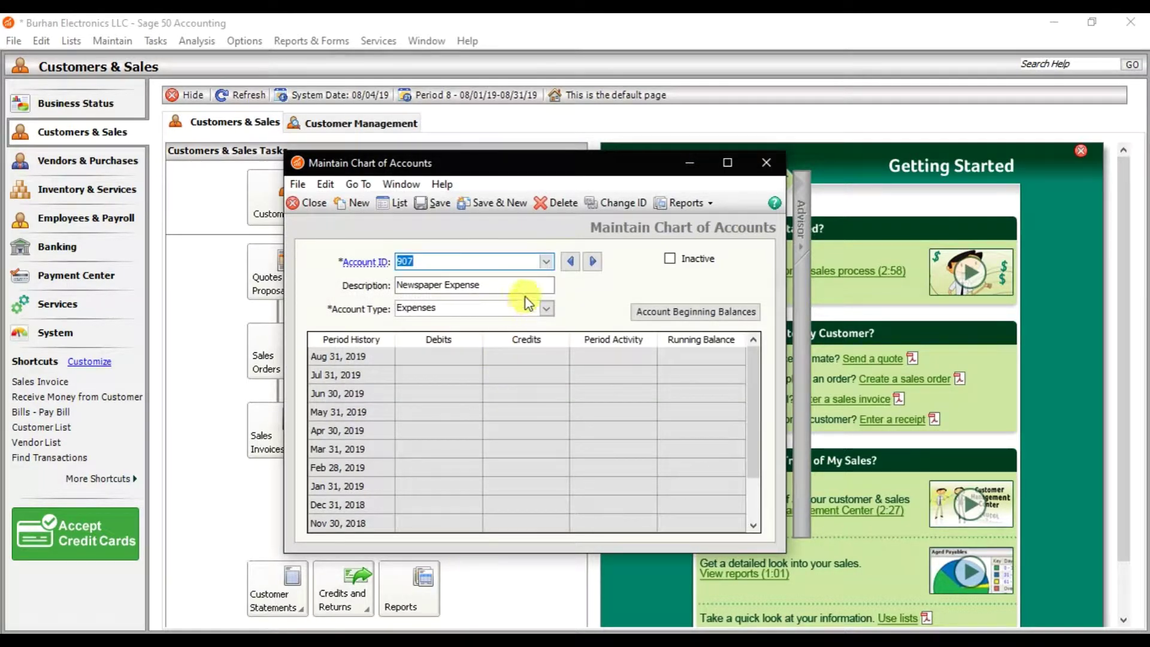
# Delete the Wages Expense account from the chart of accounts and confirm the deletion.
pyautogui.click(546, 264)
pyautogui.scroll(-1, 522, 338)
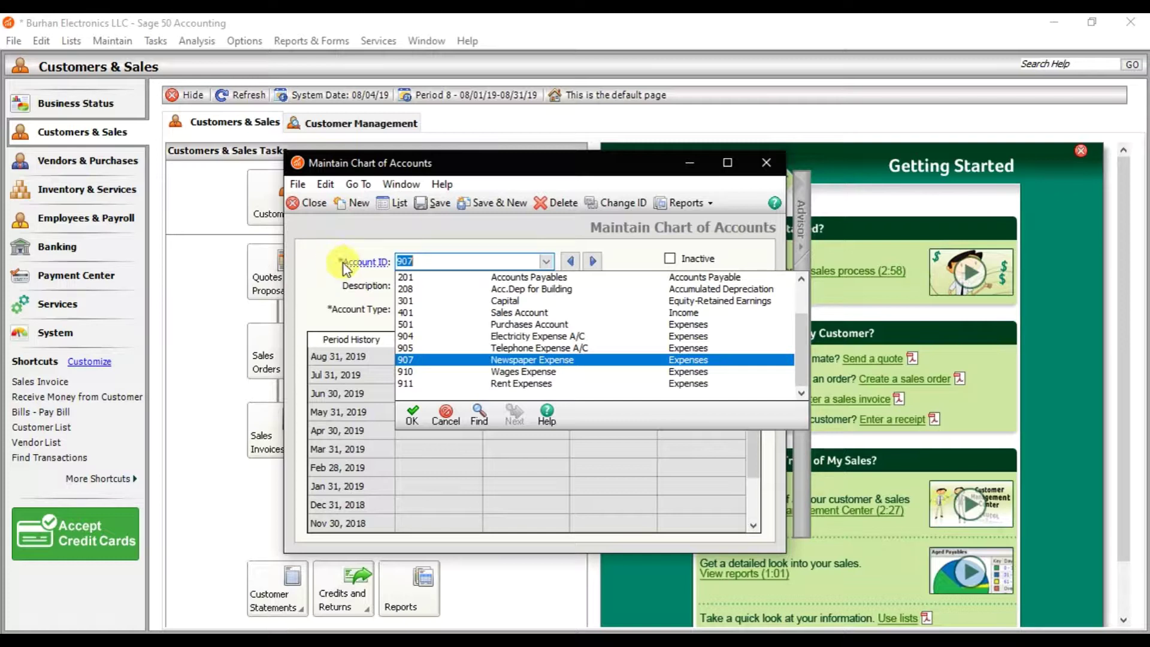
pyautogui.click(519, 373)
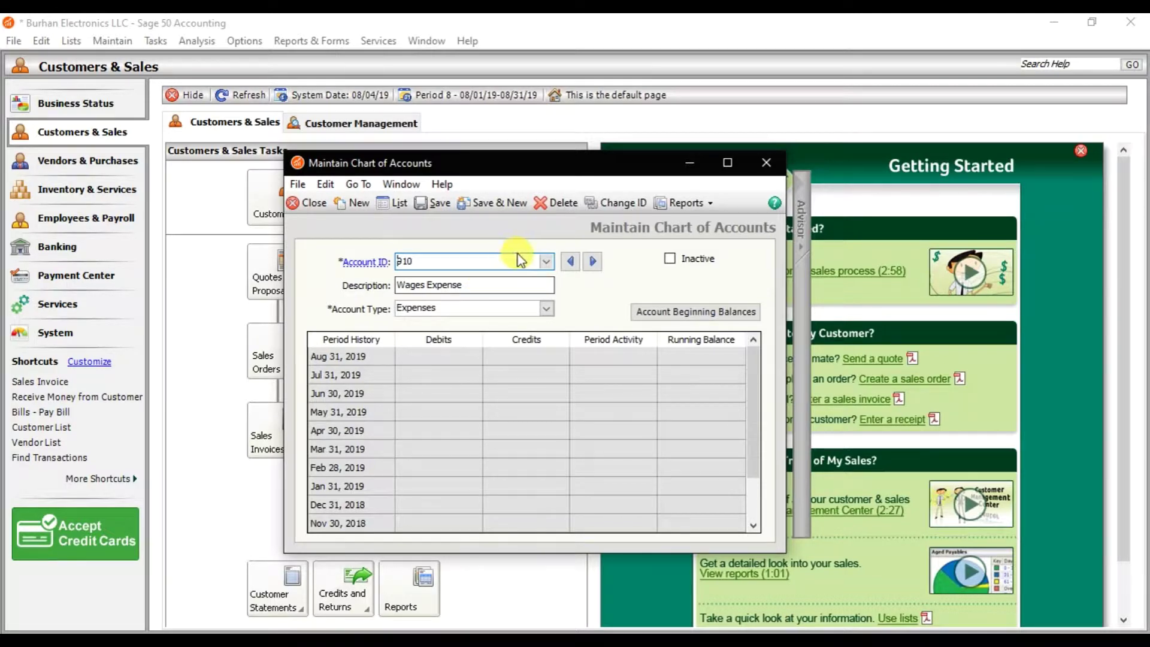
pyautogui.click(556, 210)
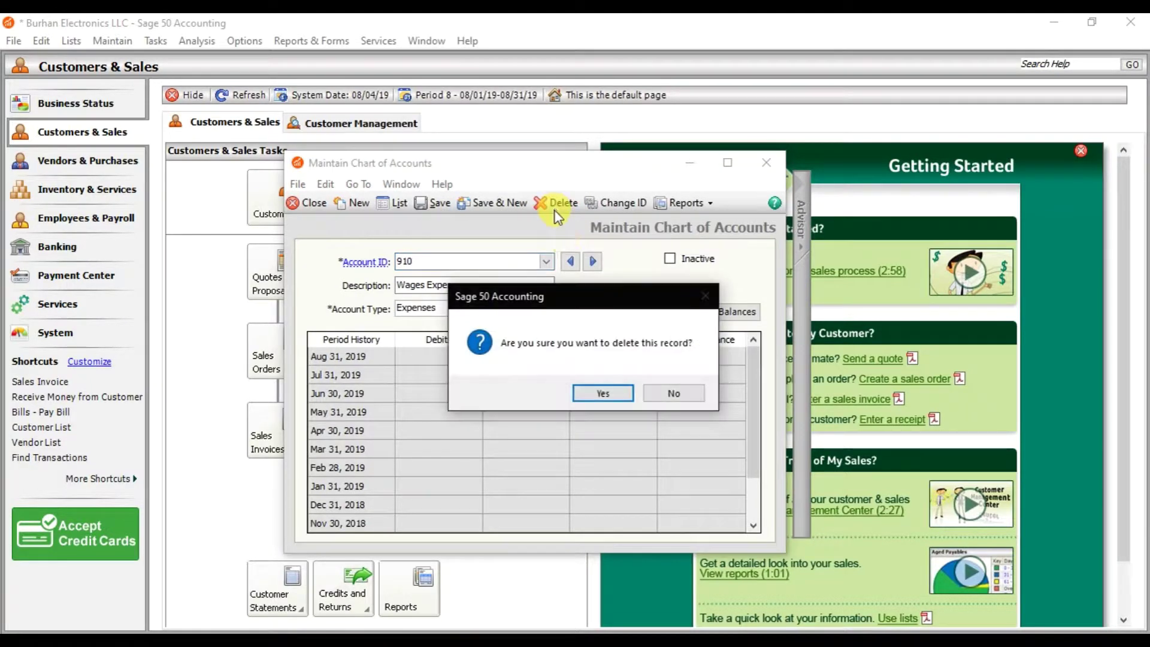
pyautogui.click(604, 394)
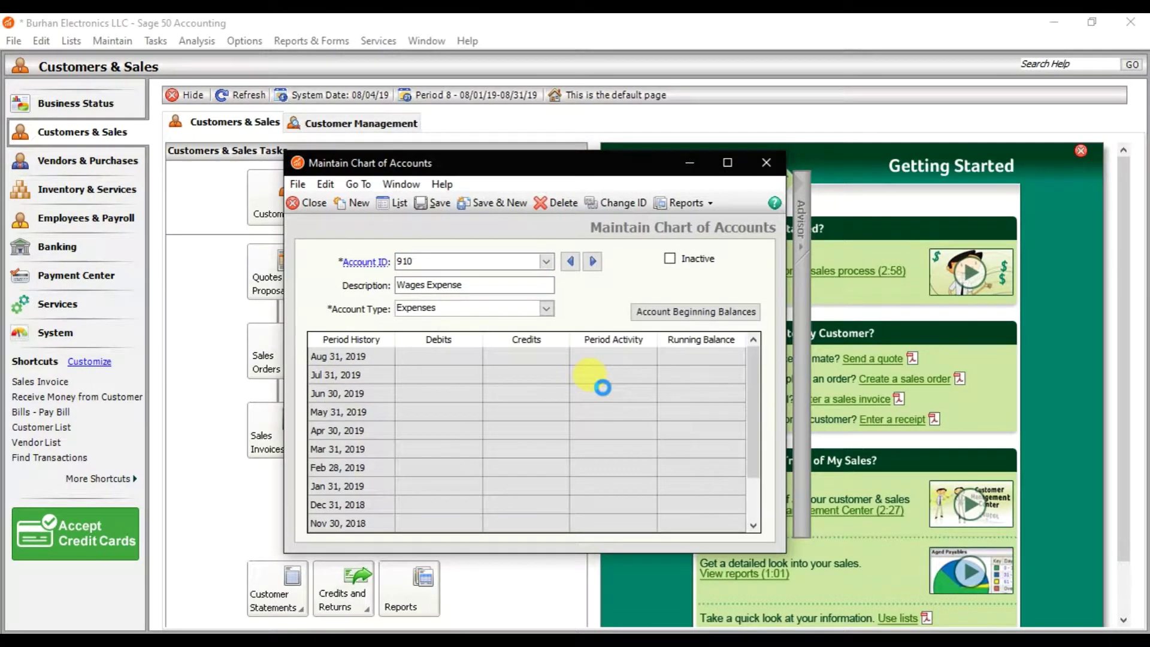
# Review the account list and open the Rent Expenses account record.
pyautogui.click(547, 268)
pyautogui.scroll(-2, 539, 330)
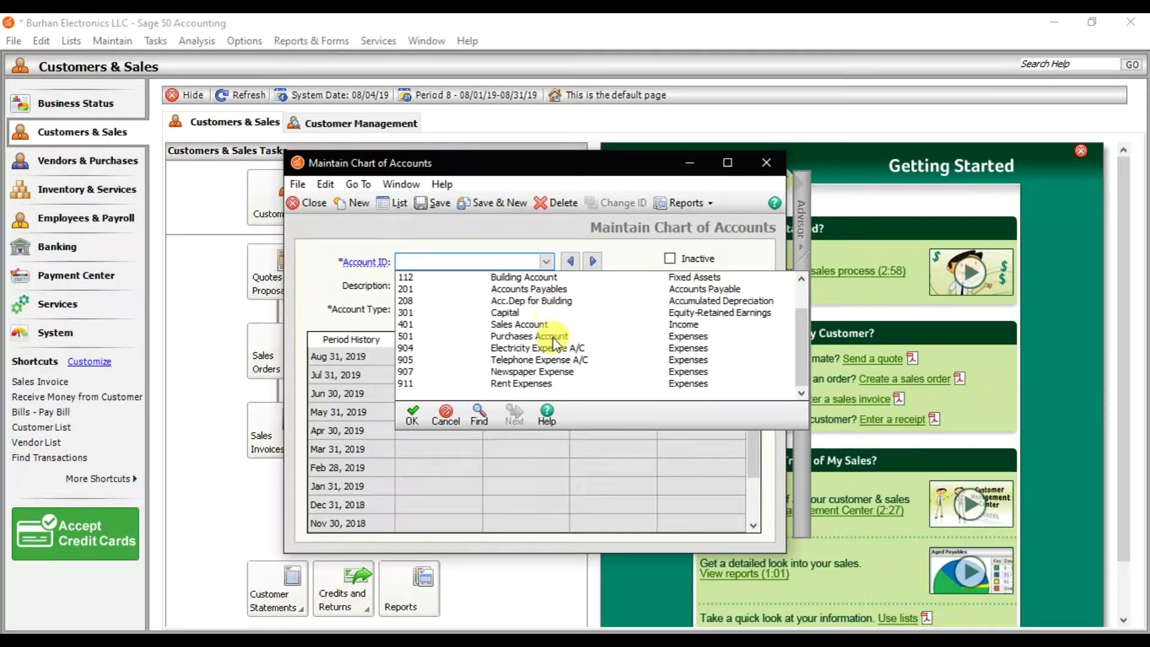
pyautogui.click(547, 383)
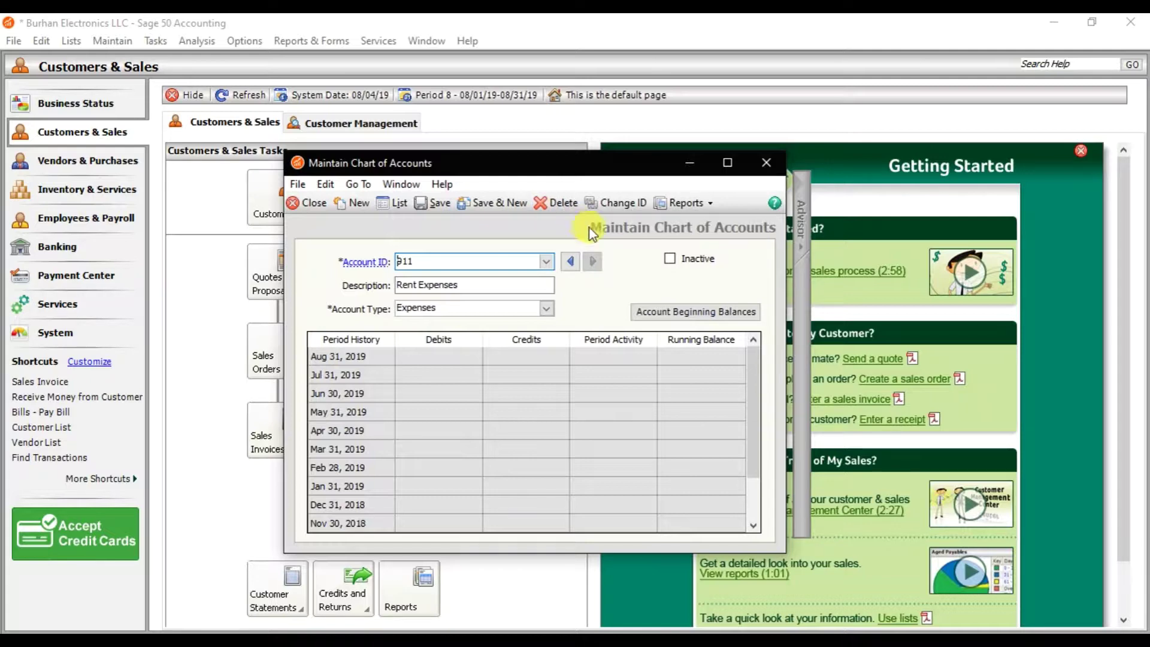
pyautogui.click(757, 629)
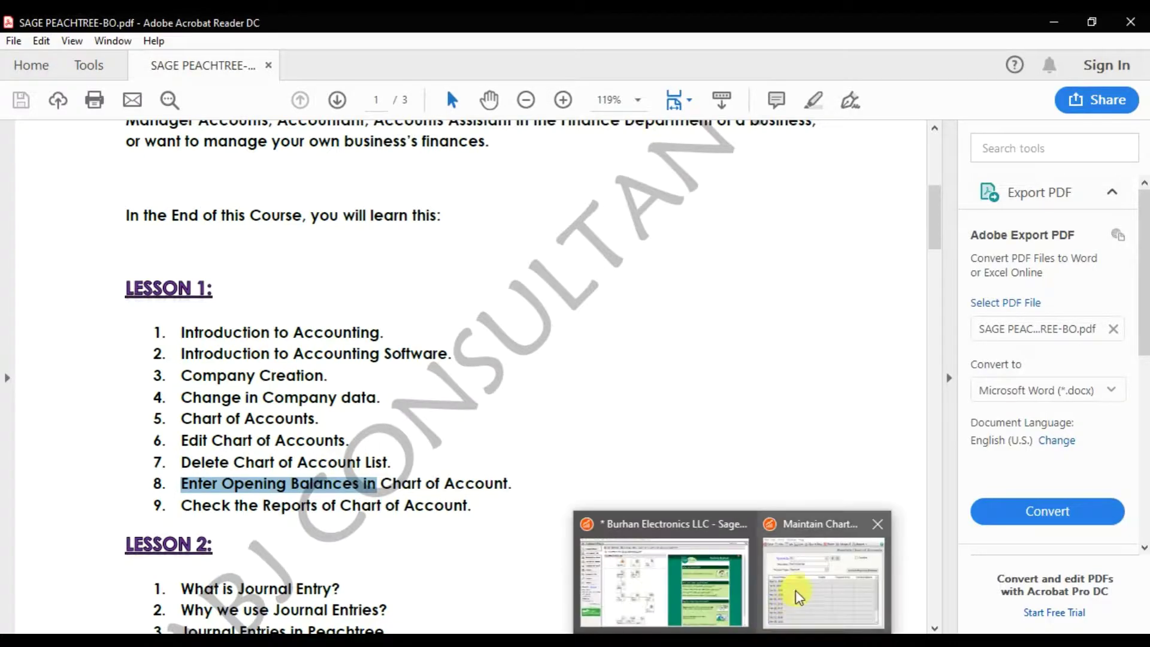
pyautogui.click(799, 597)
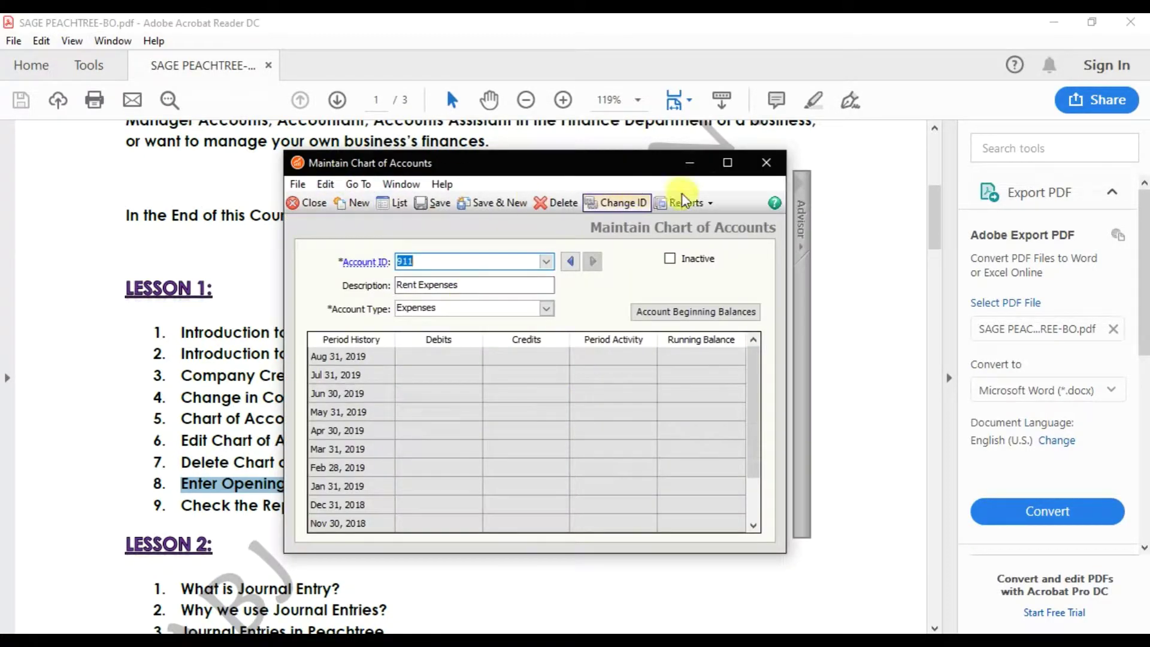
pyautogui.click(701, 77)
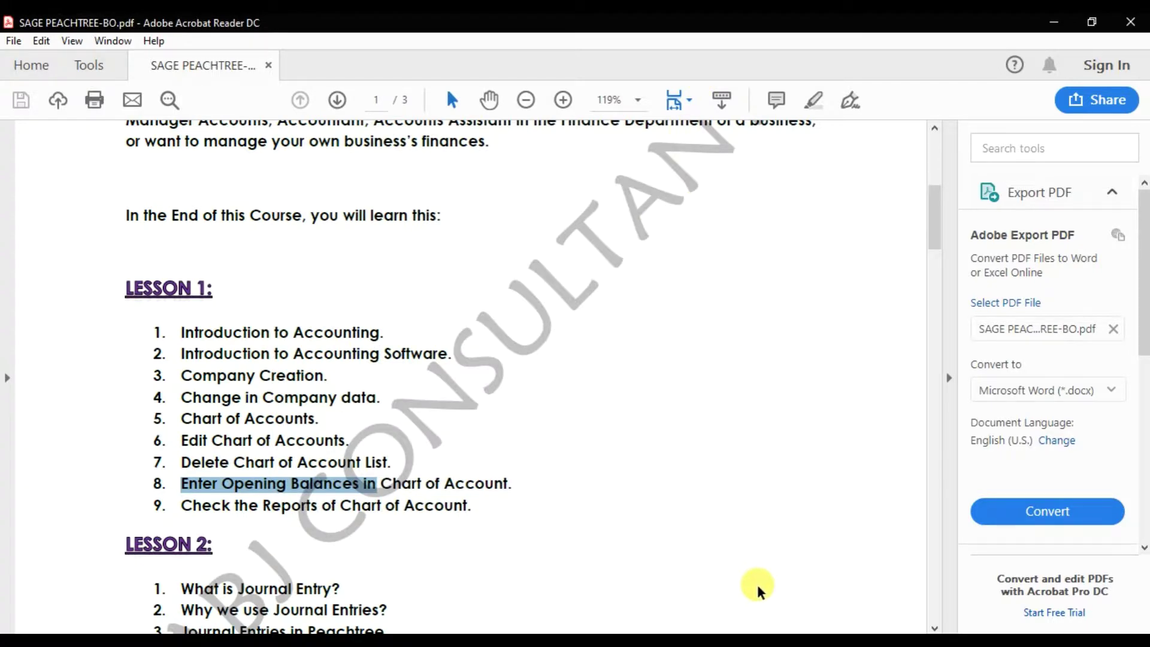
# Return to the Sage 50 main window and reopen the Chart of Accounts maintenance window.
pyautogui.click(746, 640)
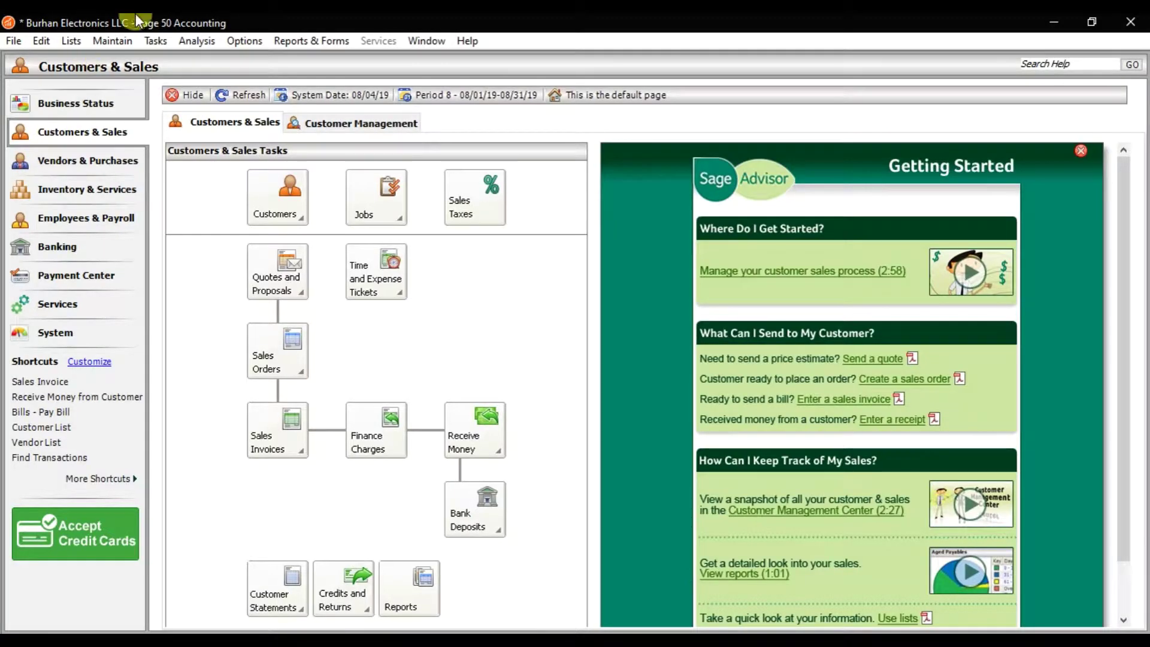
pyautogui.click(134, 41)
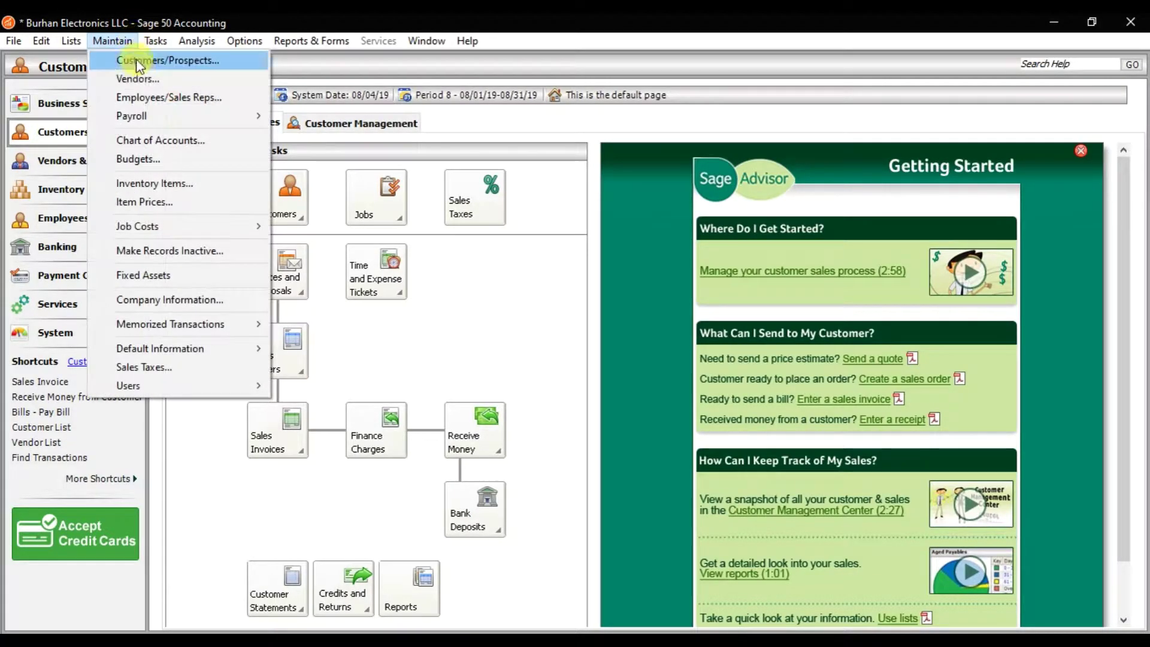
pyautogui.click(153, 134)
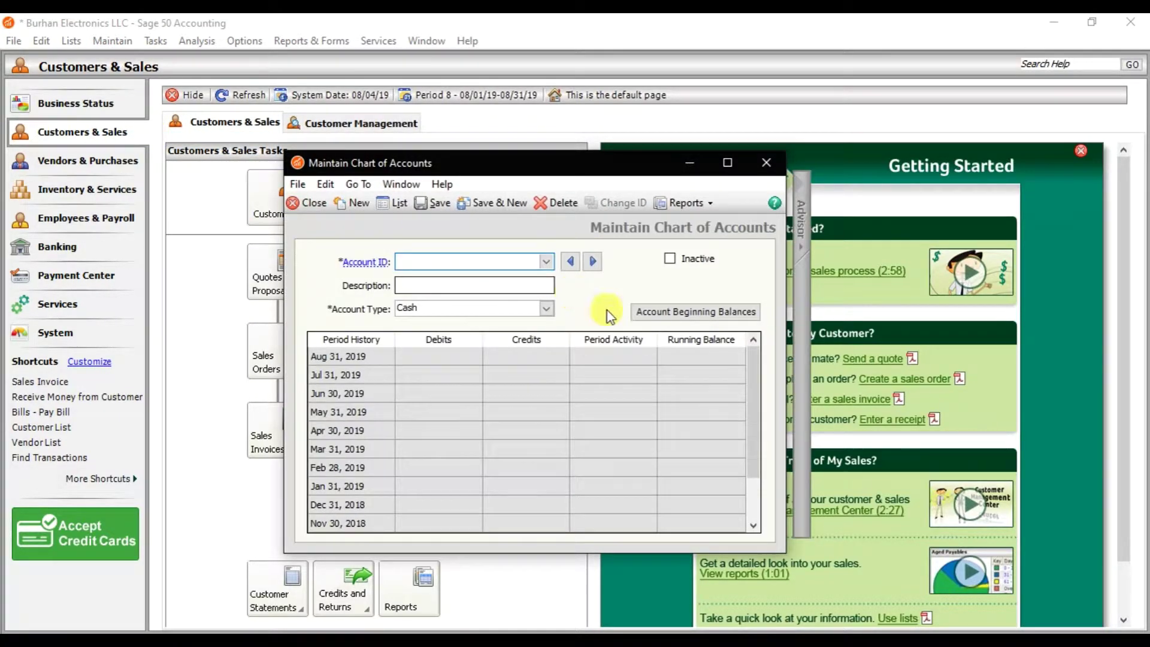
# Open the account beginning balances for the period from 1/1/19 through 1/31/19.
pyautogui.click(678, 324)
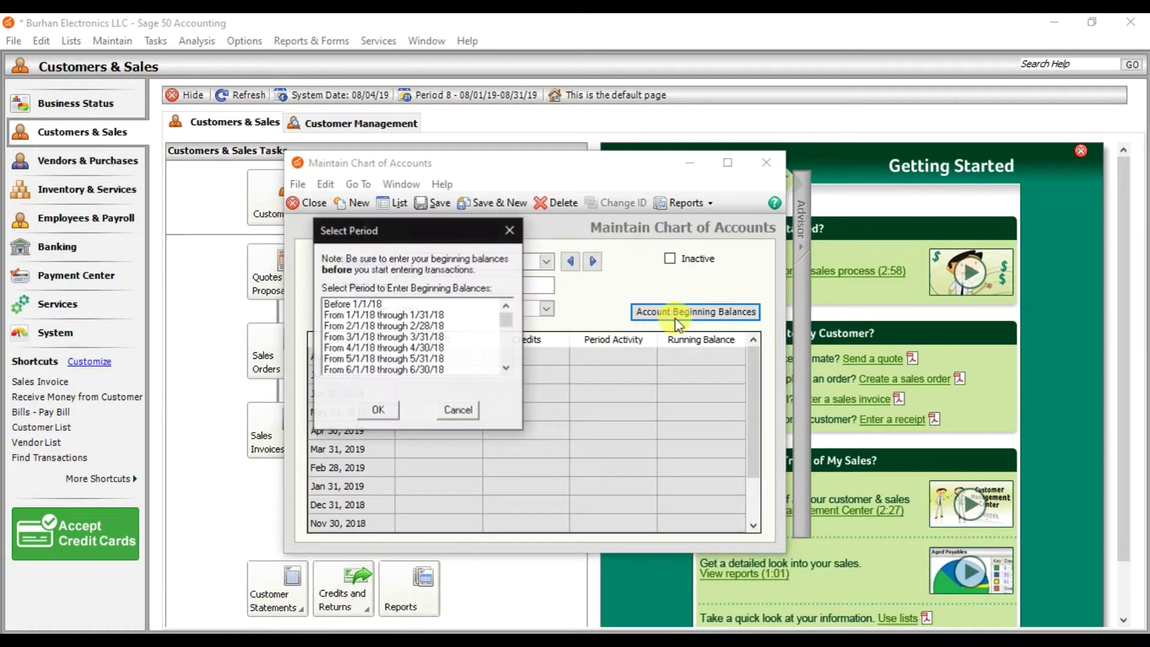
pyautogui.click(507, 372)
pyautogui.click(506, 372)
pyautogui.click(506, 372)
pyautogui.click(506, 372)
pyautogui.click(506, 371)
pyautogui.click(507, 371)
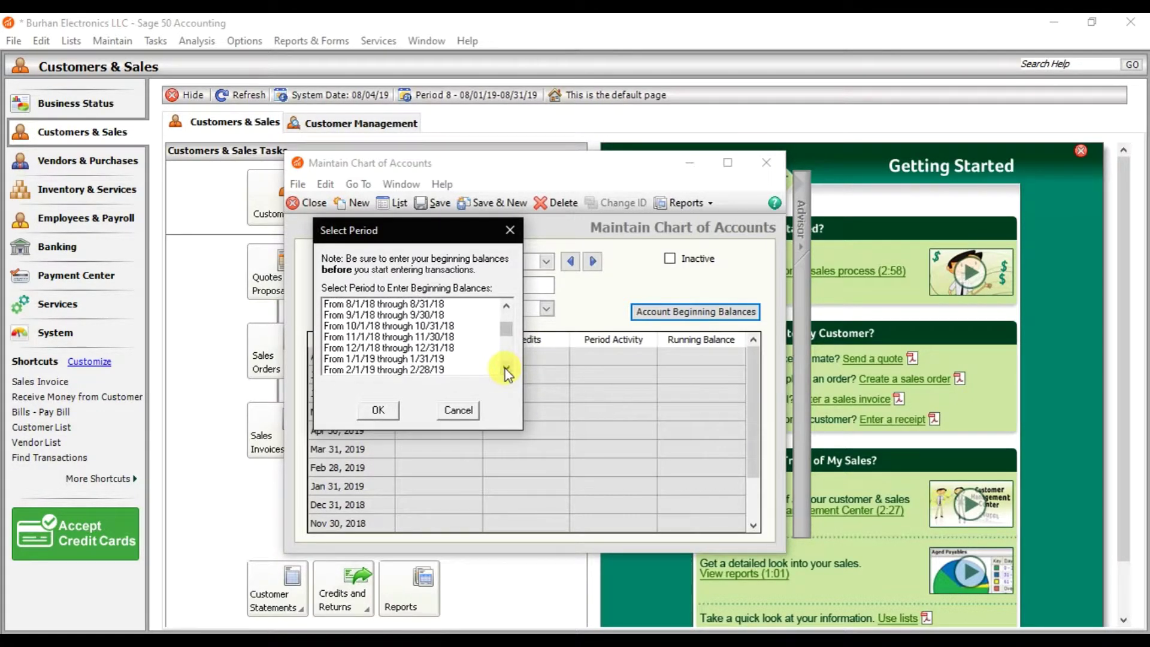
pyautogui.click(419, 360)
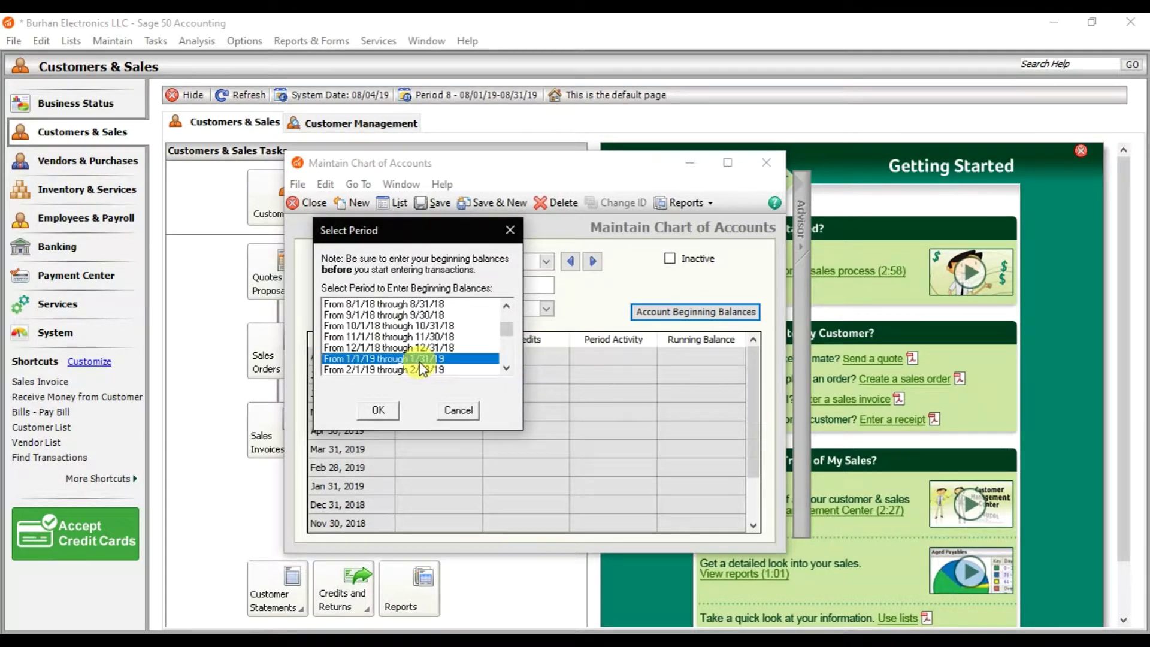
pyautogui.click(383, 411)
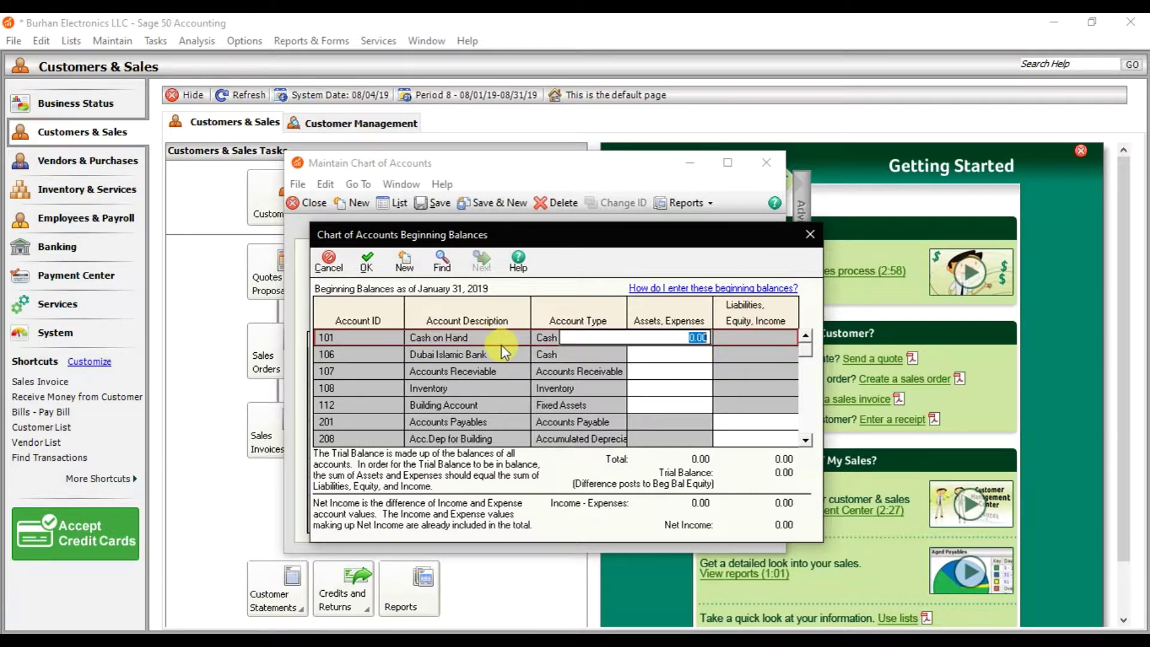
# Enter beginning balances of 75,000 for Cash on Hand and 150,000 for Dubai Islamic Bank.
pyautogui.write('75000')
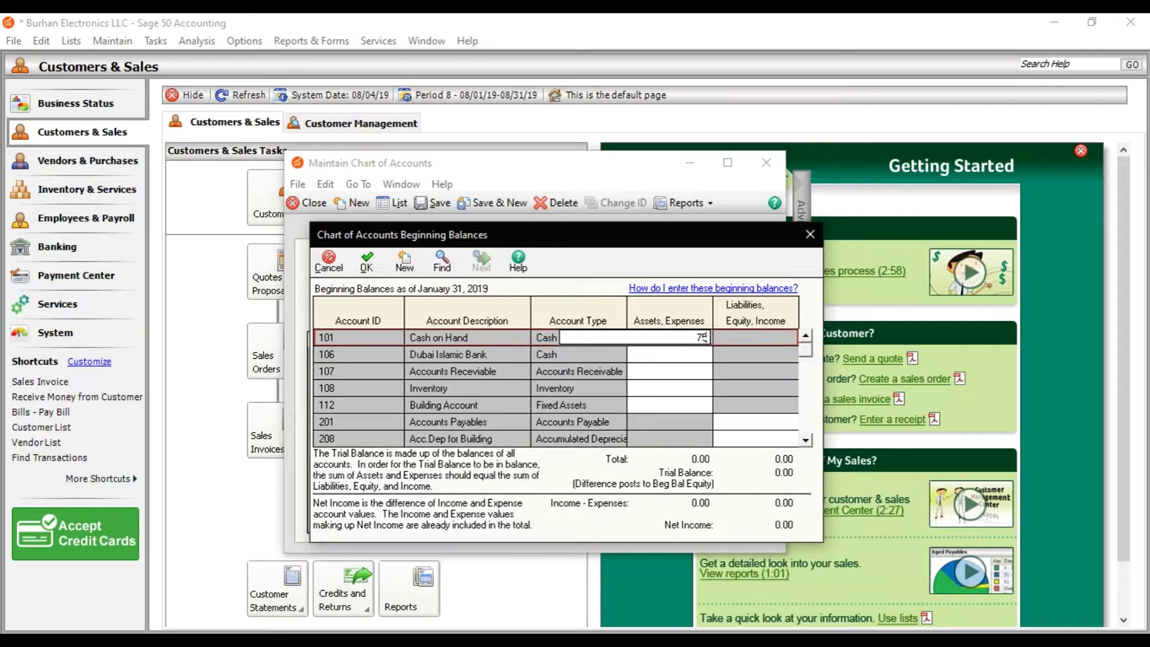
pyautogui.click(504, 347)
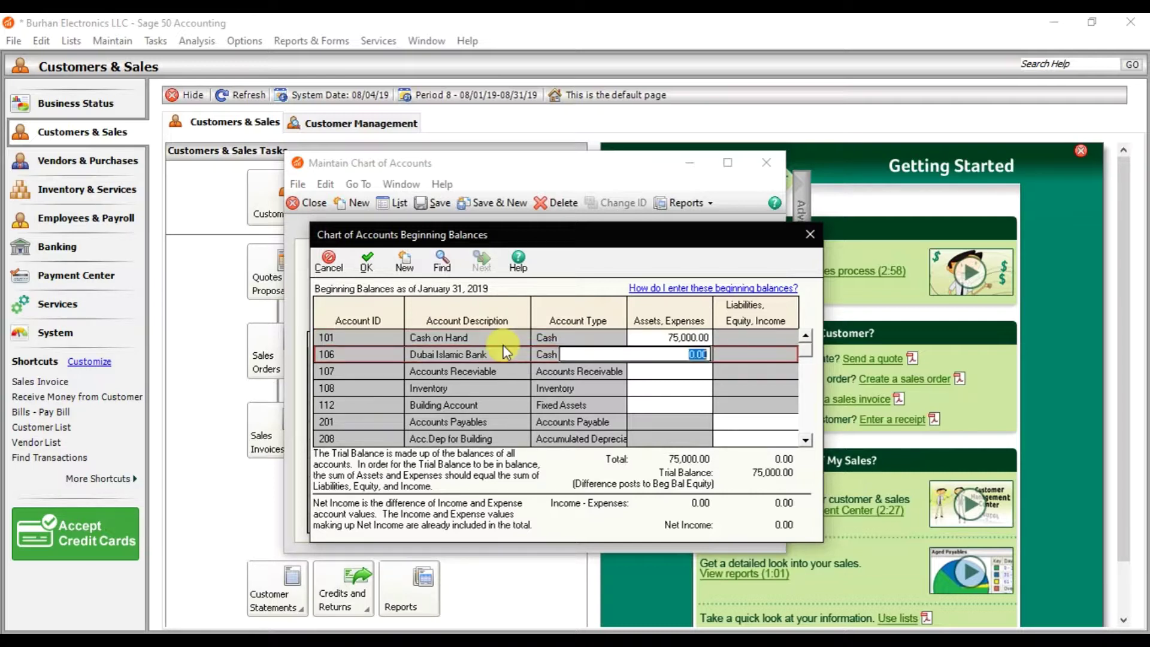
pyautogui.write('150000')
pyautogui.press('Return')
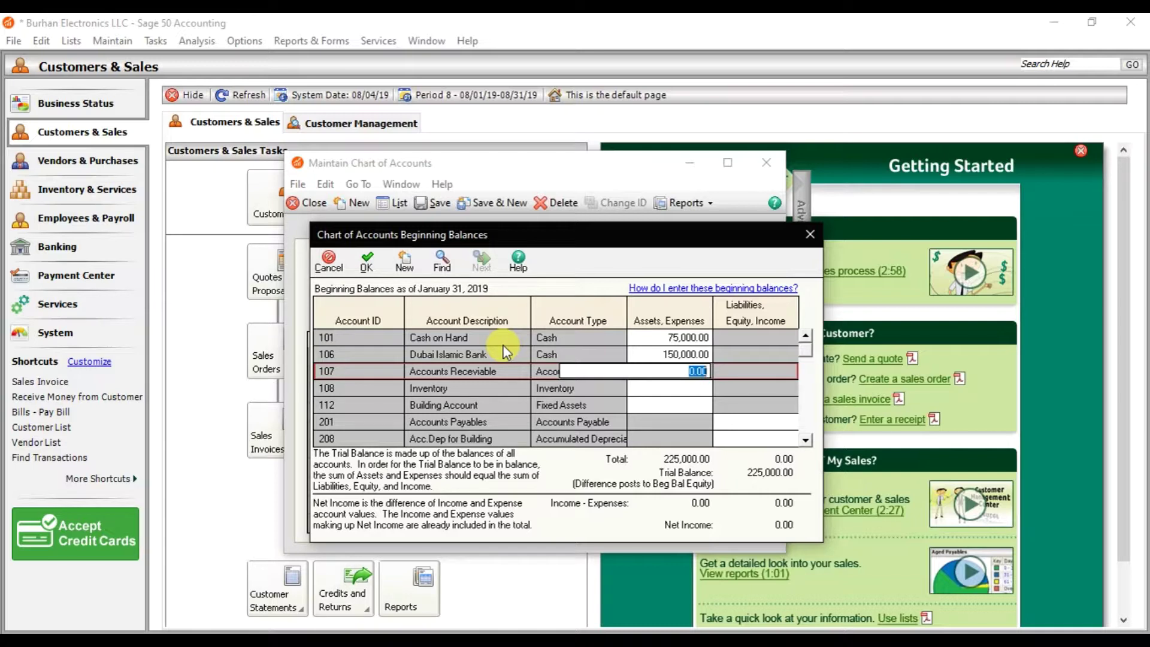
# Enter beginning balances of 100,000 for Accounts Receivable, 350,000 for Inventory and 500,000 for Building Account.
pyautogui.write('100000')
pyautogui.press('Return')
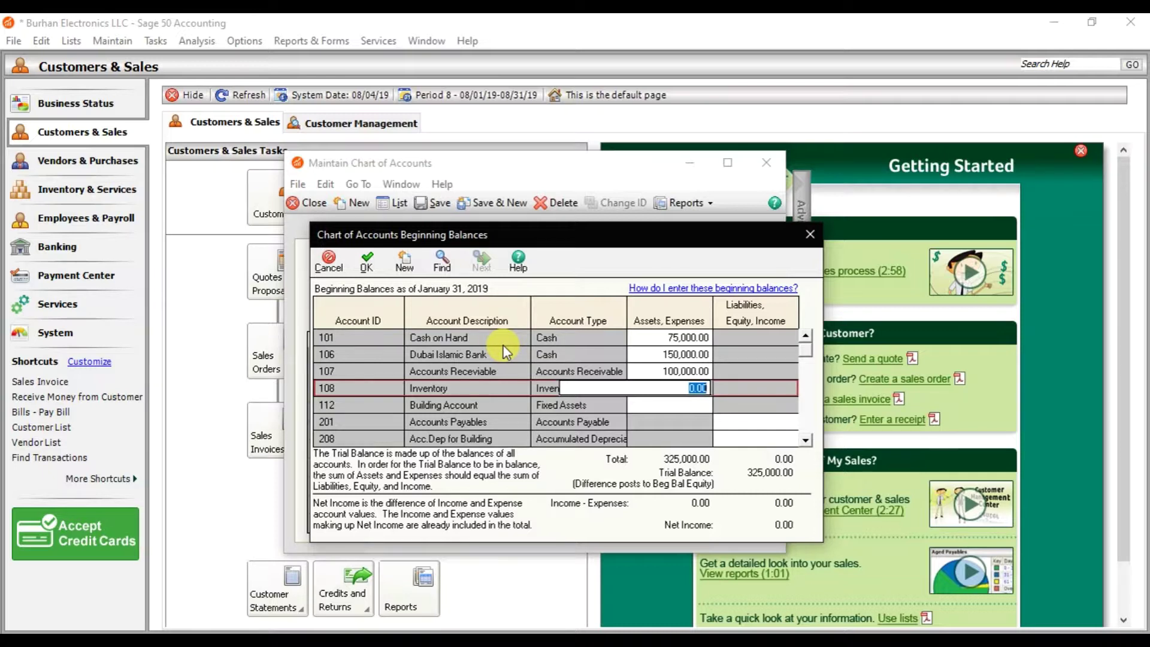
pyautogui.write('350000')
pyautogui.press('Return')
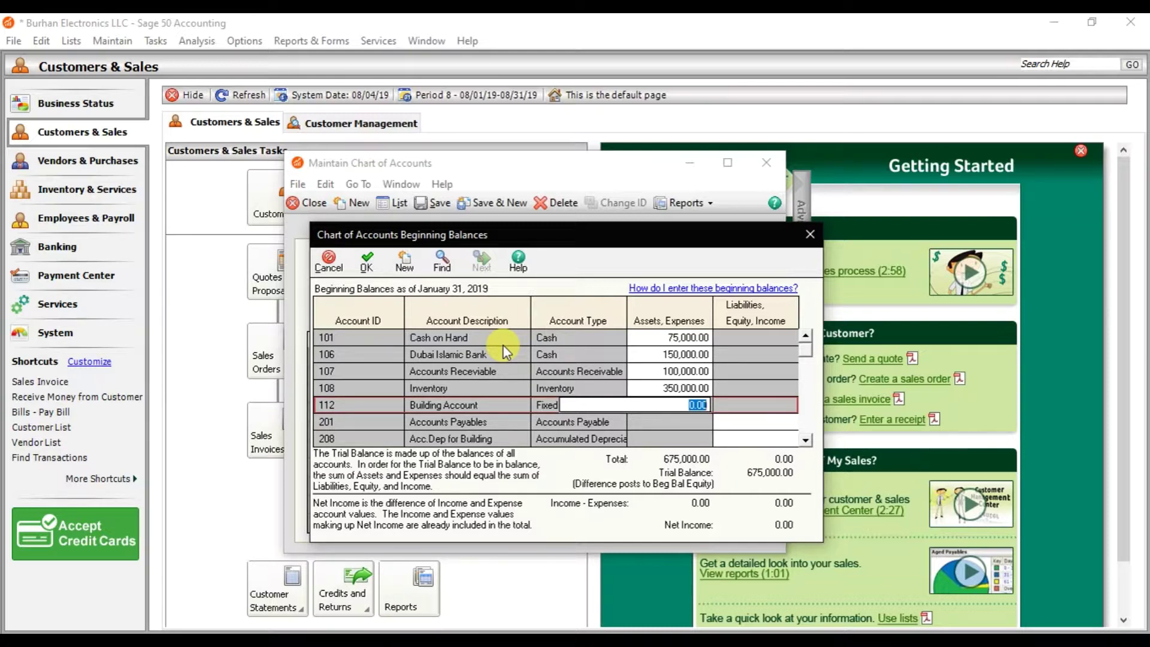
pyautogui.write('500000')
pyautogui.press('Return')
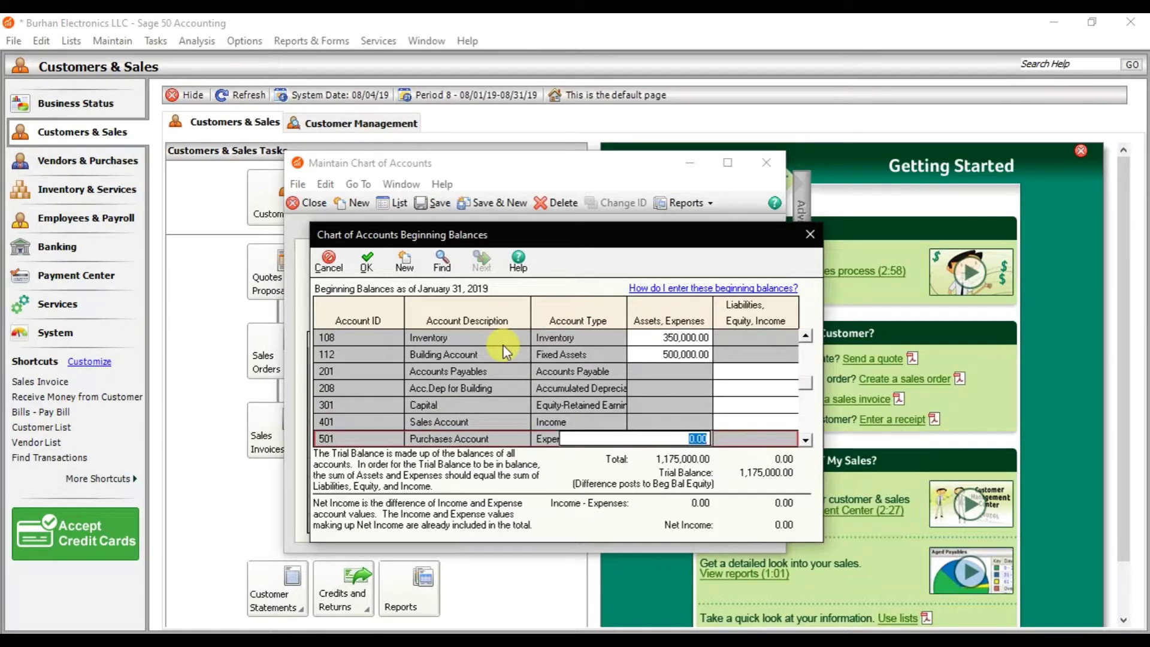
# Enter a beginning balance of 175,000 for Accounts Payables.
pyautogui.click(376, 375)
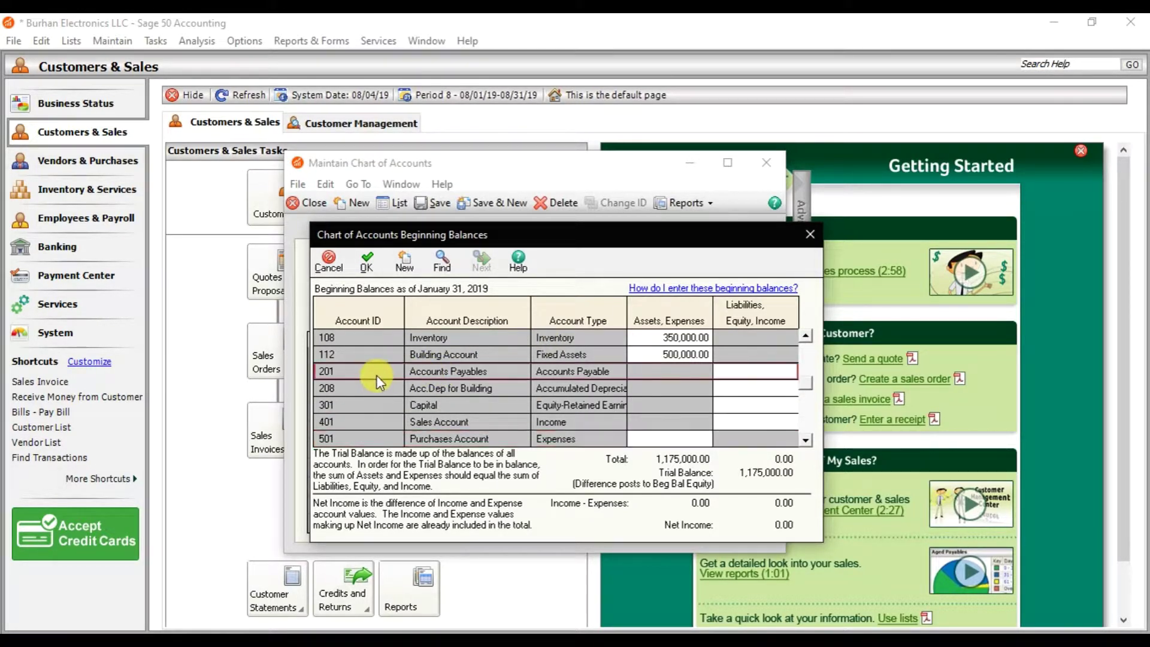
pyautogui.click(761, 378)
pyautogui.write('175')
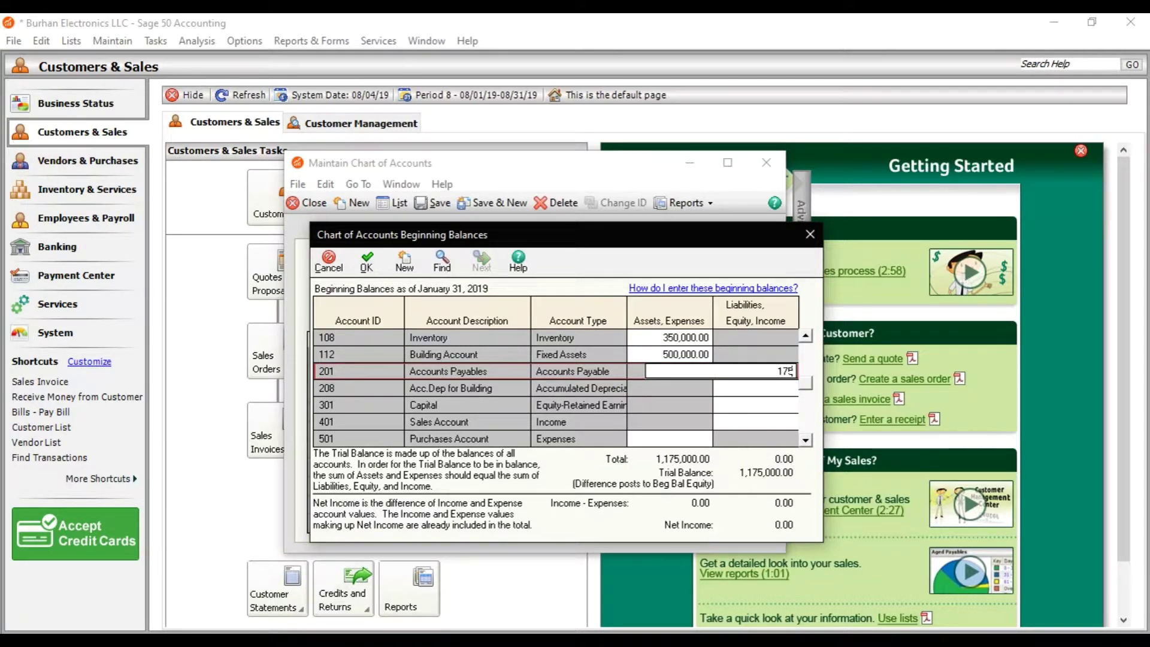
pyautogui.write('000')
pyautogui.press('Return')
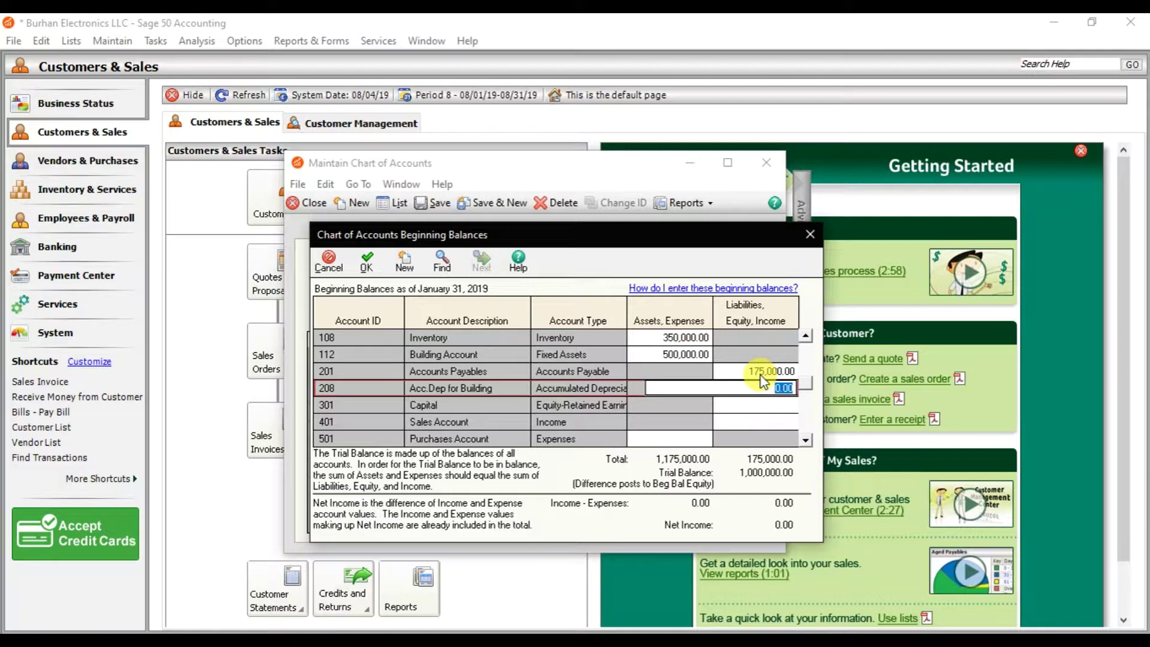
# Enter beginning balances of 50,000 for Acc.Dep for Building and 100,000 for Capital.
pyautogui.write('50000')
pyautogui.press('Return')
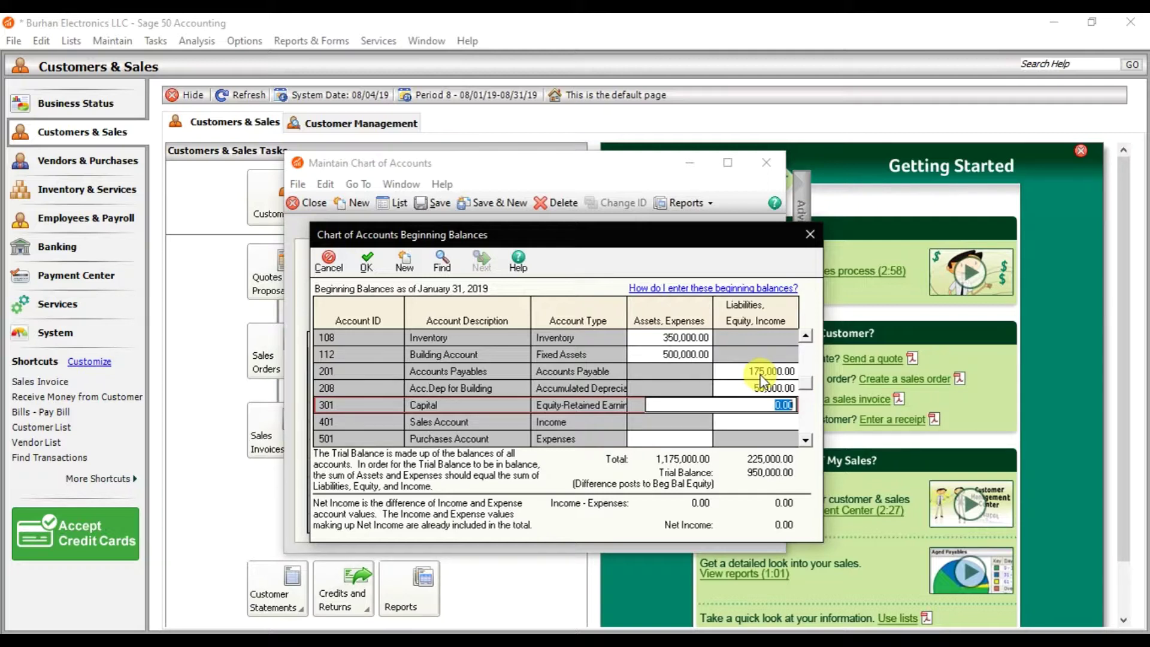
pyautogui.write('100000')
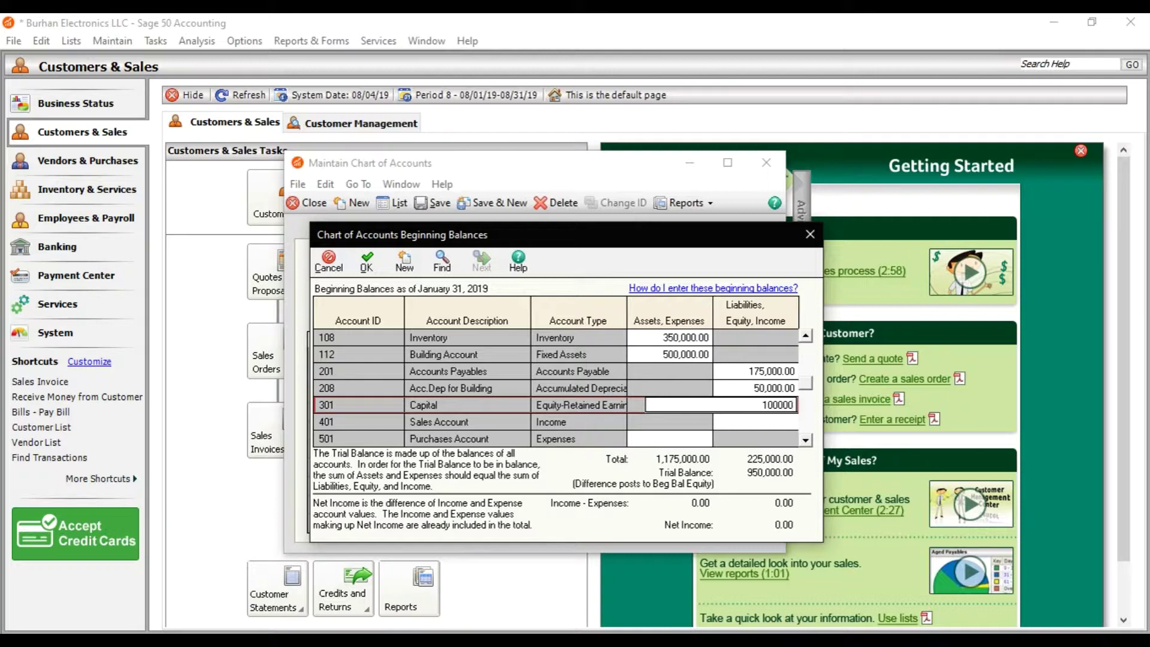
pyautogui.press('Return')
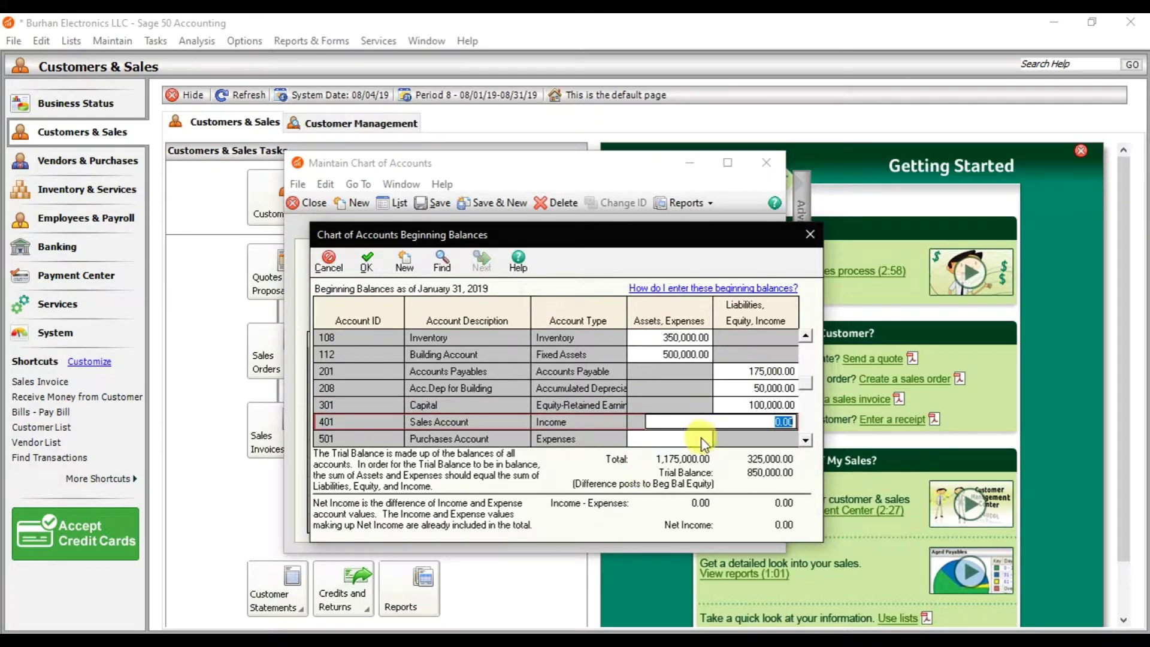
# Correct the beginning balance of the Capital account to 1,000,000.
pyautogui.click(806, 440)
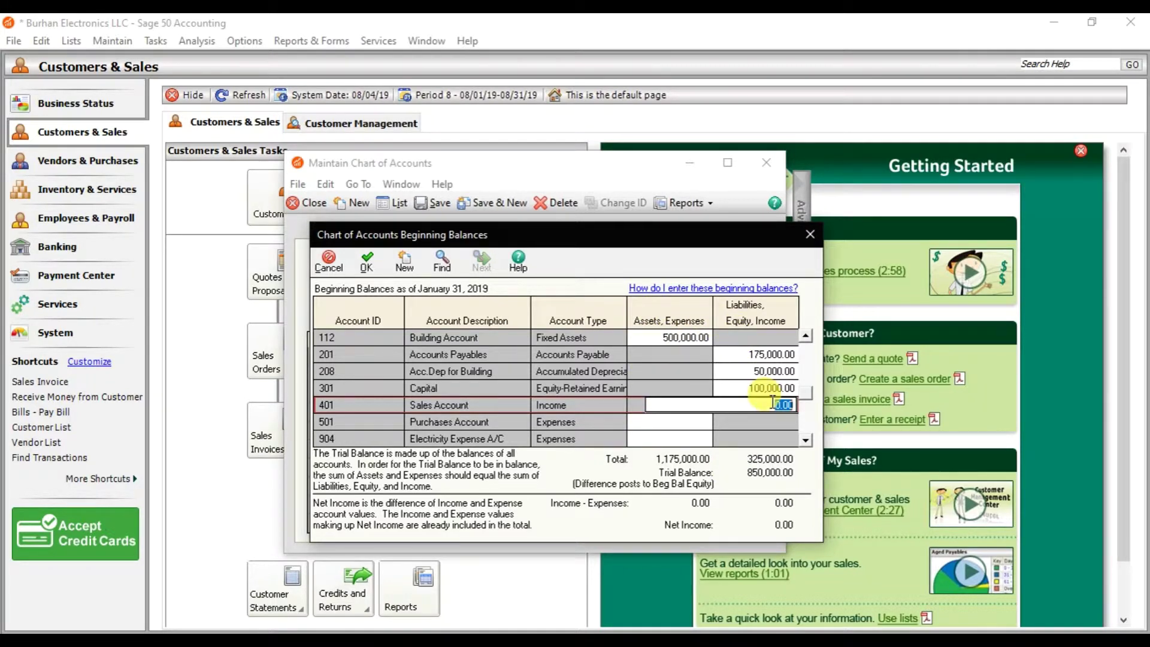
pyautogui.click(774, 357)
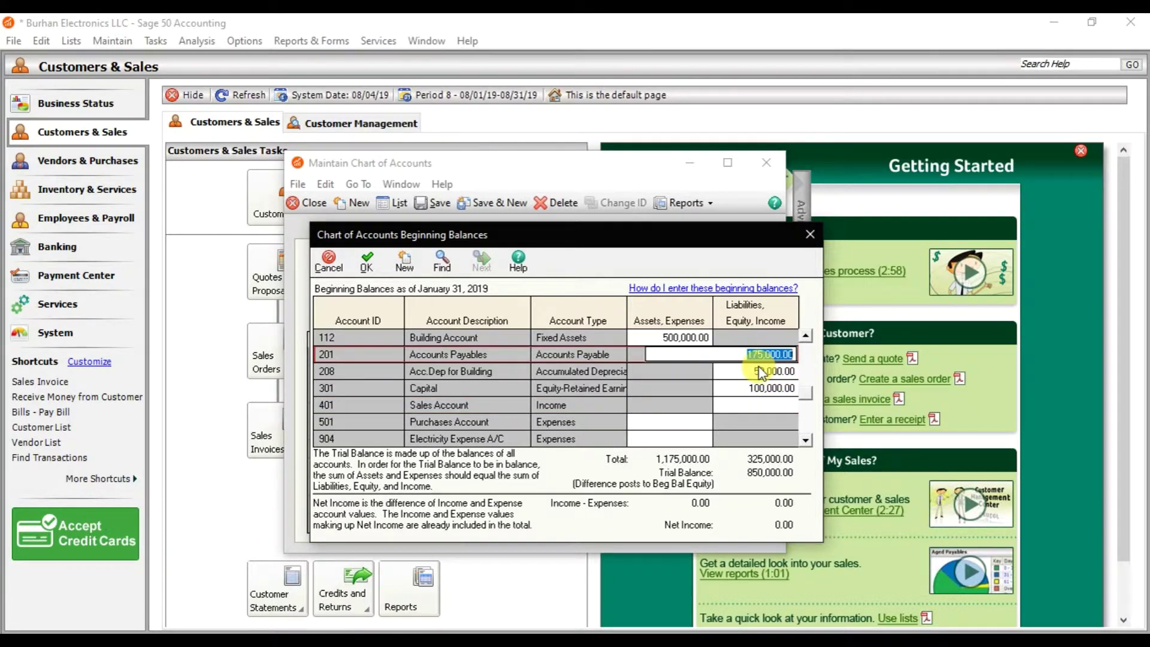
pyautogui.click(768, 389)
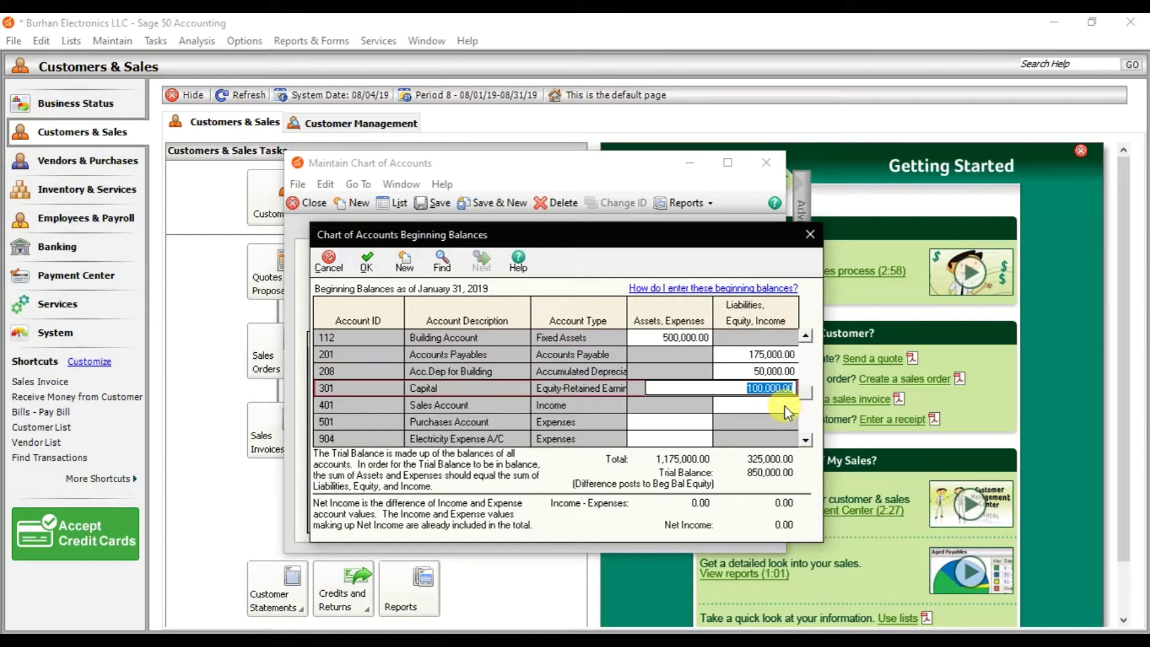
pyautogui.write('1000000')
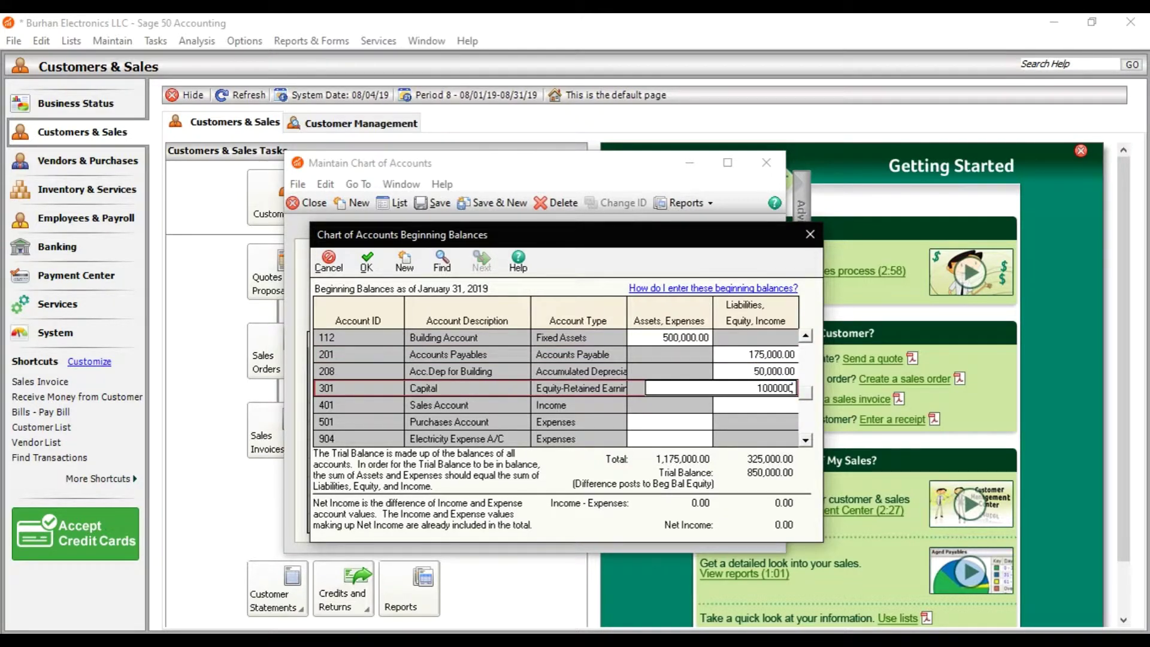
pyautogui.click(784, 406)
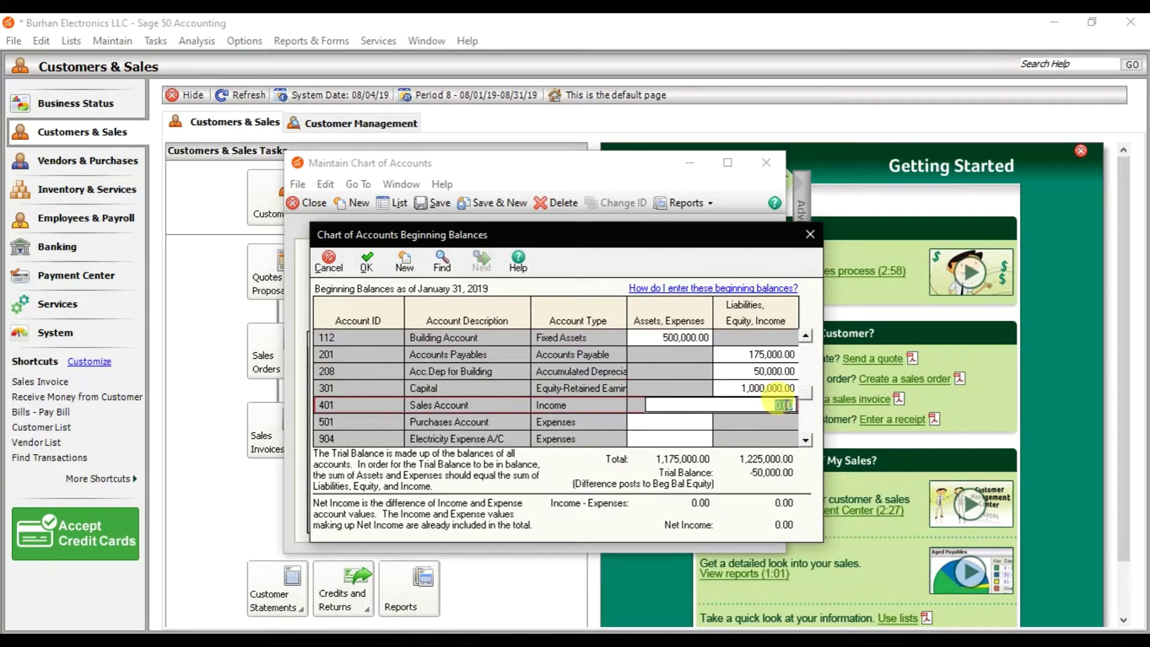
# Clear the beginning balance of Acc.Dep for Building and save the chart of accounts beginning balances.
pyautogui.press('Up')
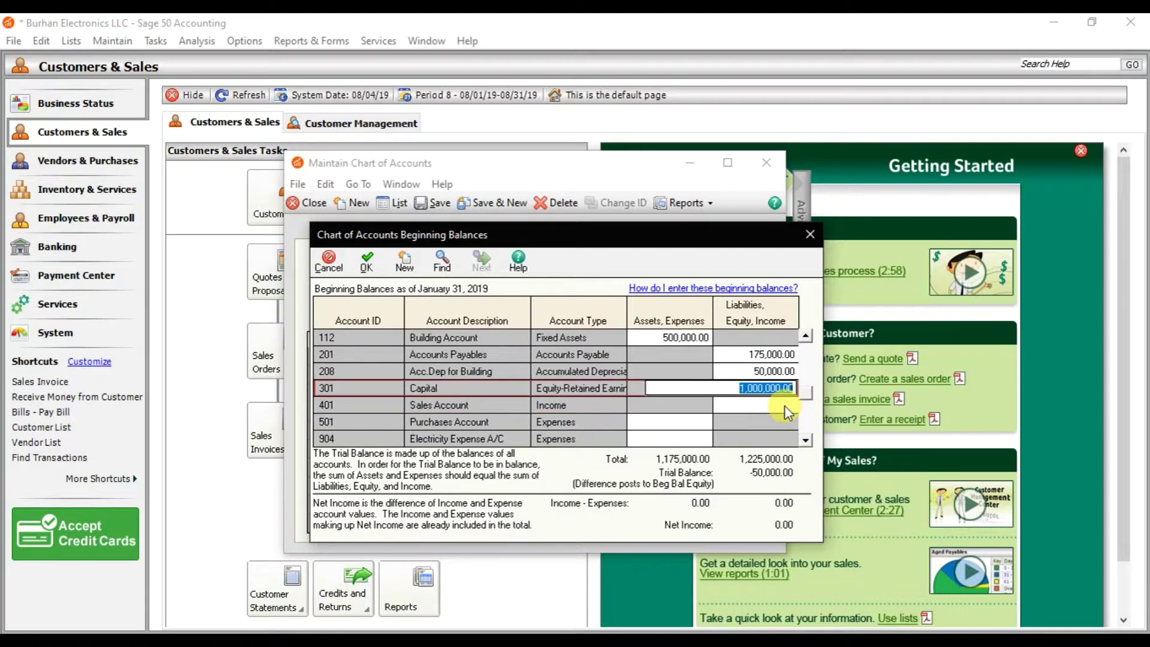
pyautogui.press('Up')
pyautogui.press('Delete')
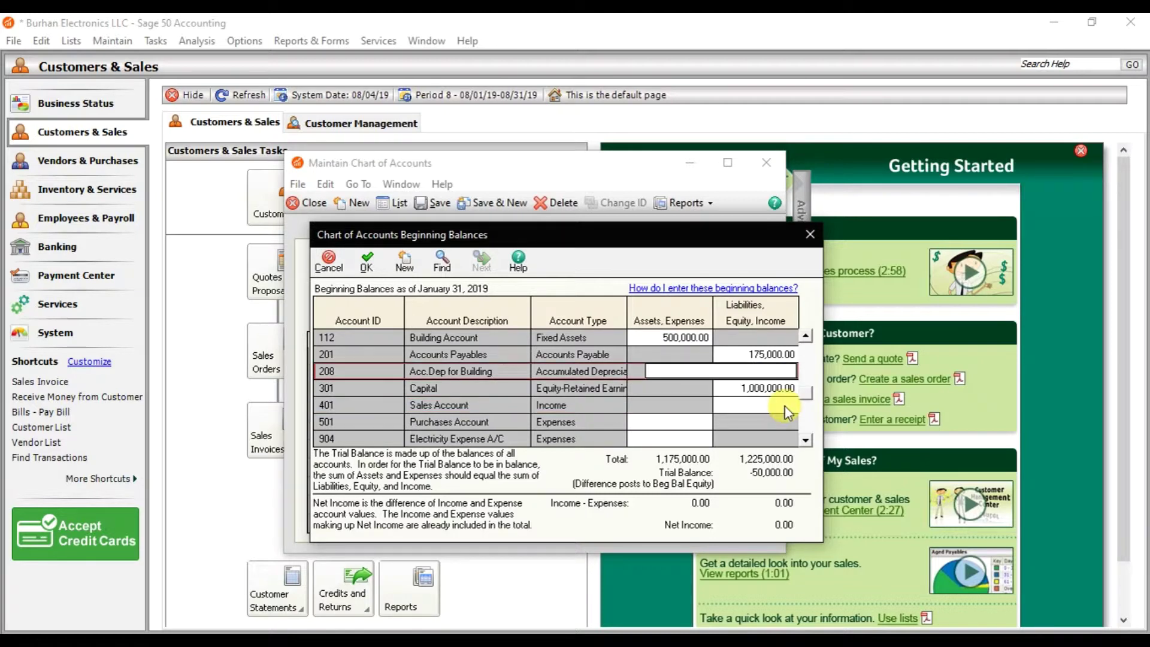
pyautogui.click(786, 407)
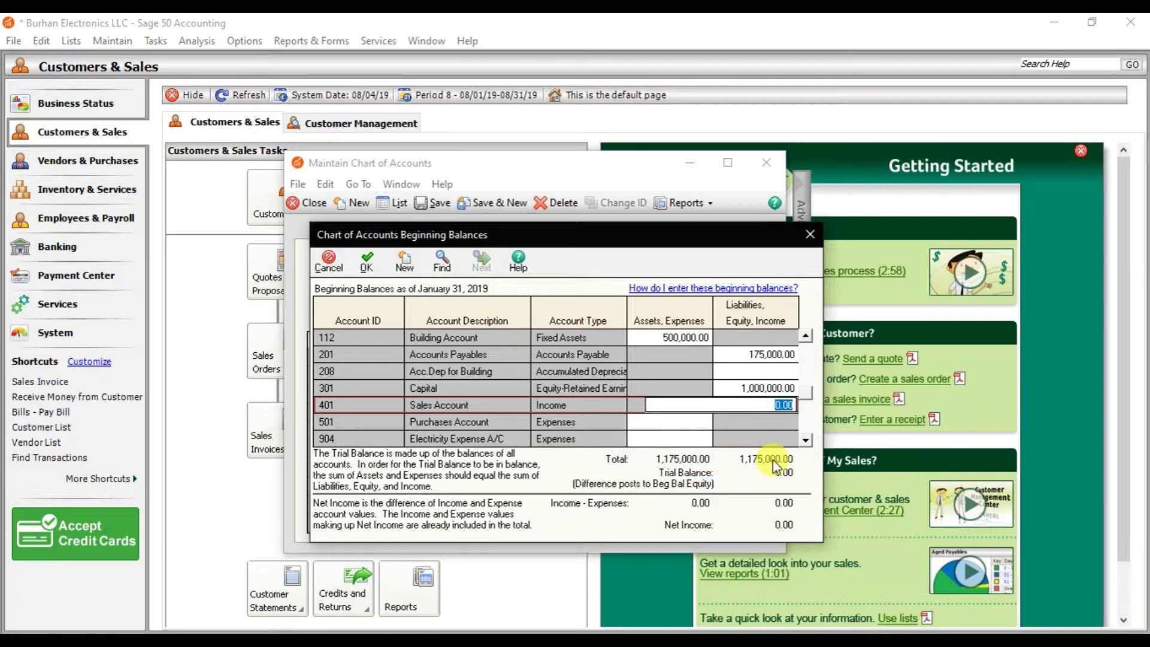
pyautogui.click(367, 264)
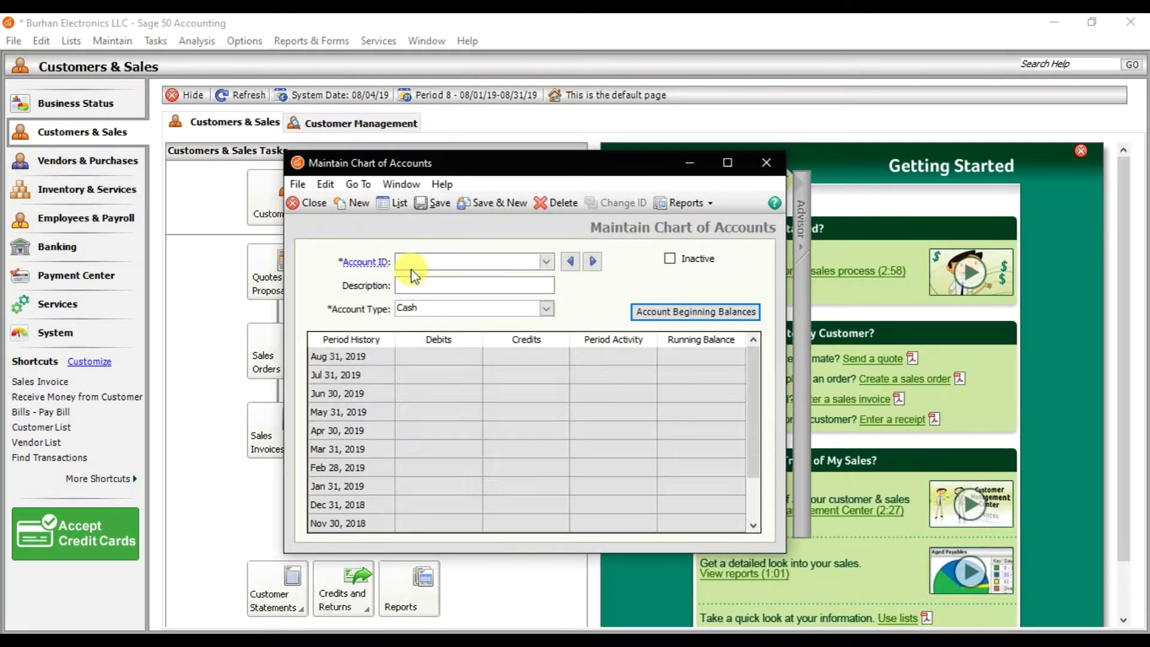
# Display the Chart of Accounts report from the account maintenance window, review the listed accounts and close the report.
pyautogui.click(711, 206)
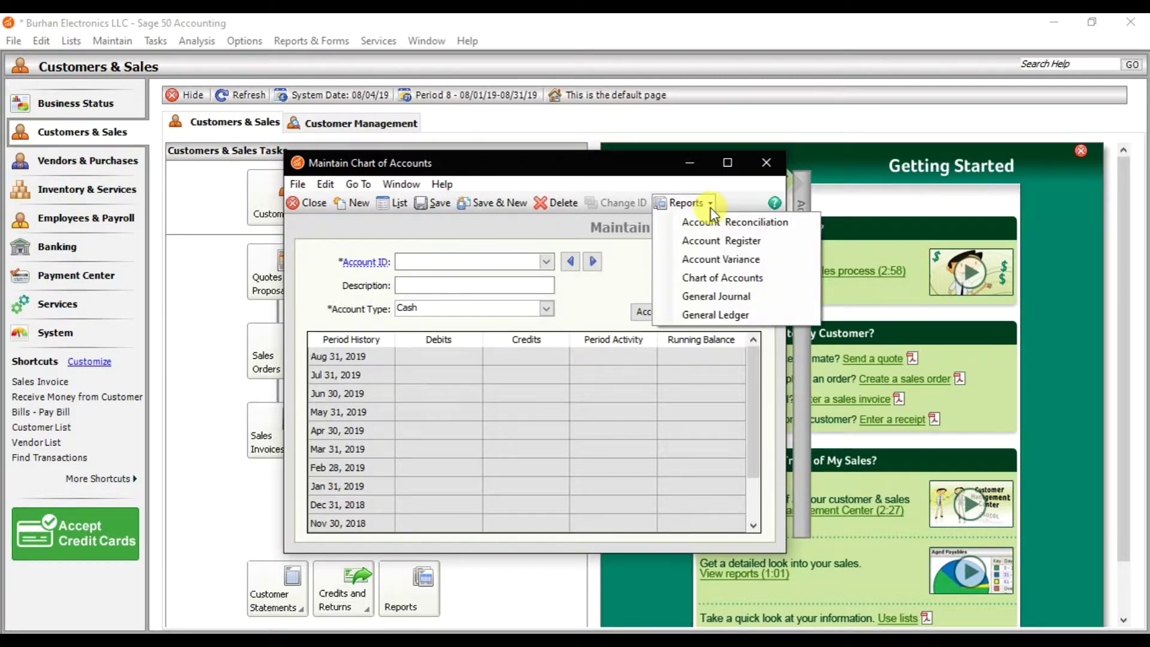
pyautogui.click(754, 279)
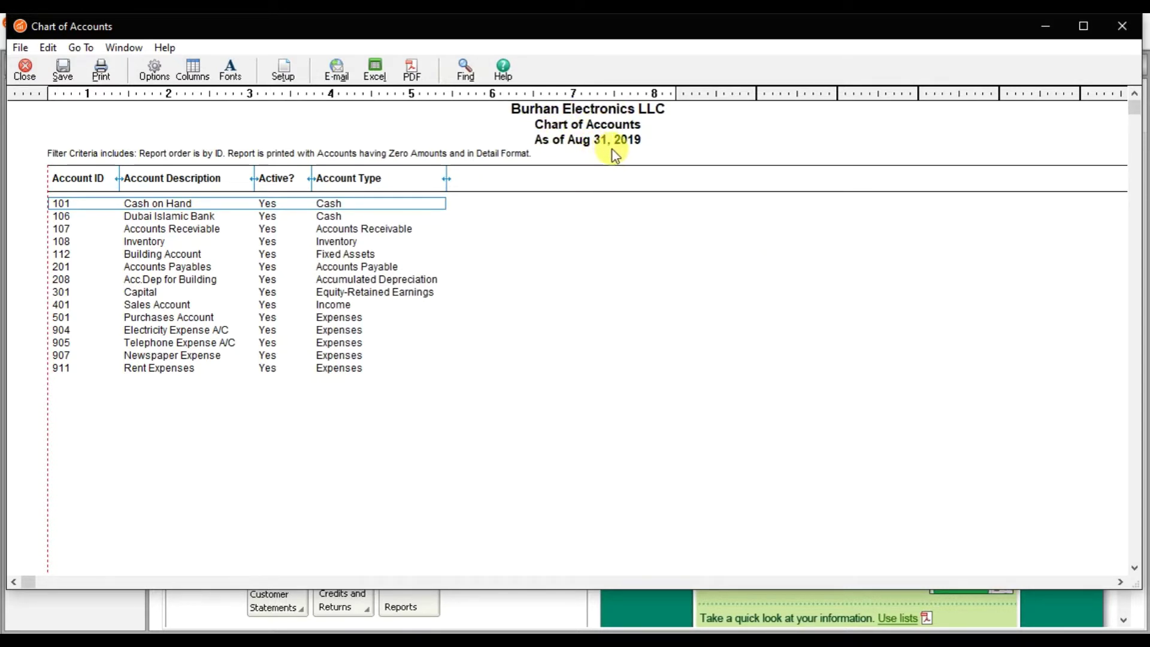
pyautogui.click(93, 214)
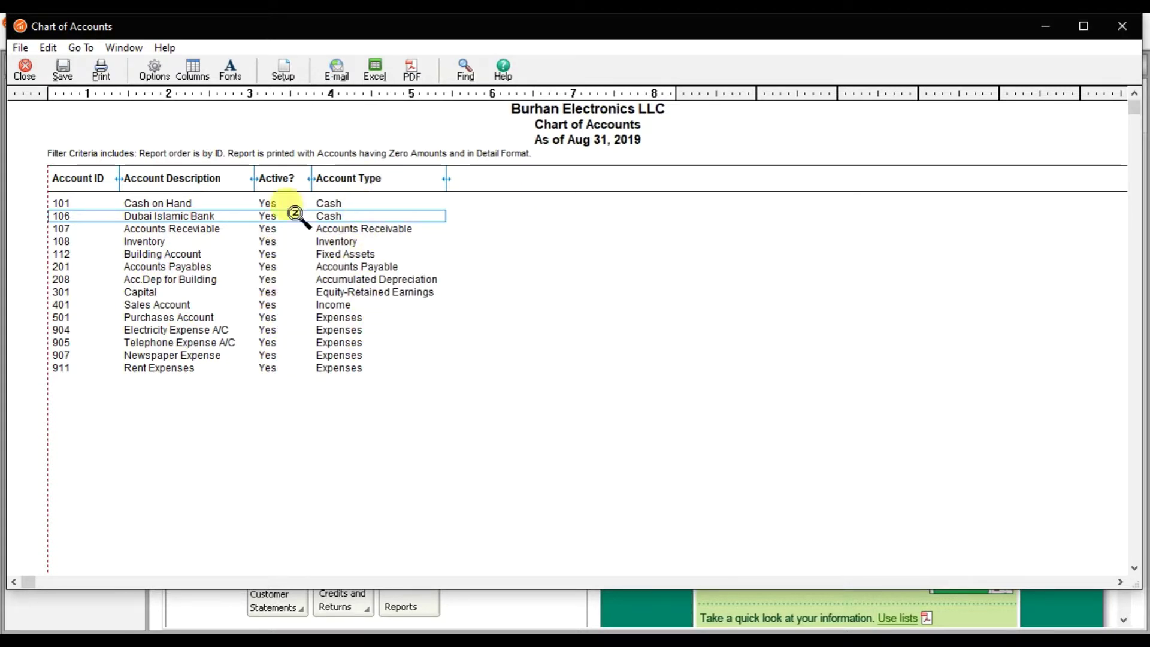
pyautogui.click(25, 69)
# Open the list of General Ledger reports and maximize its window.
pyautogui.click(304, 46)
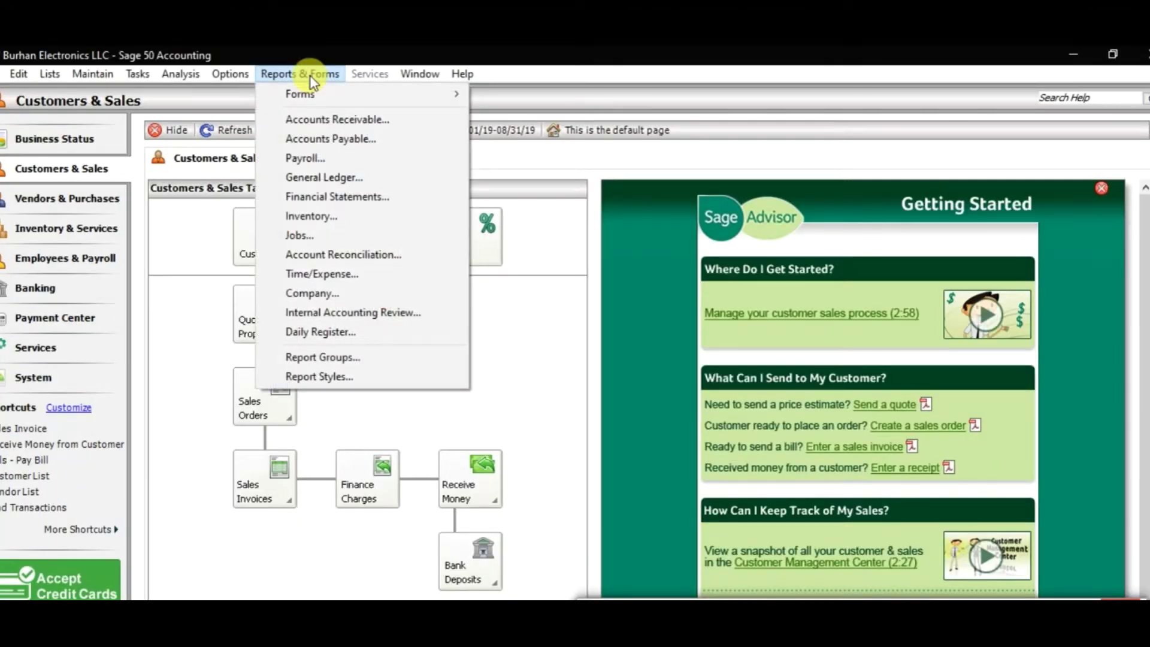
pyautogui.click(326, 177)
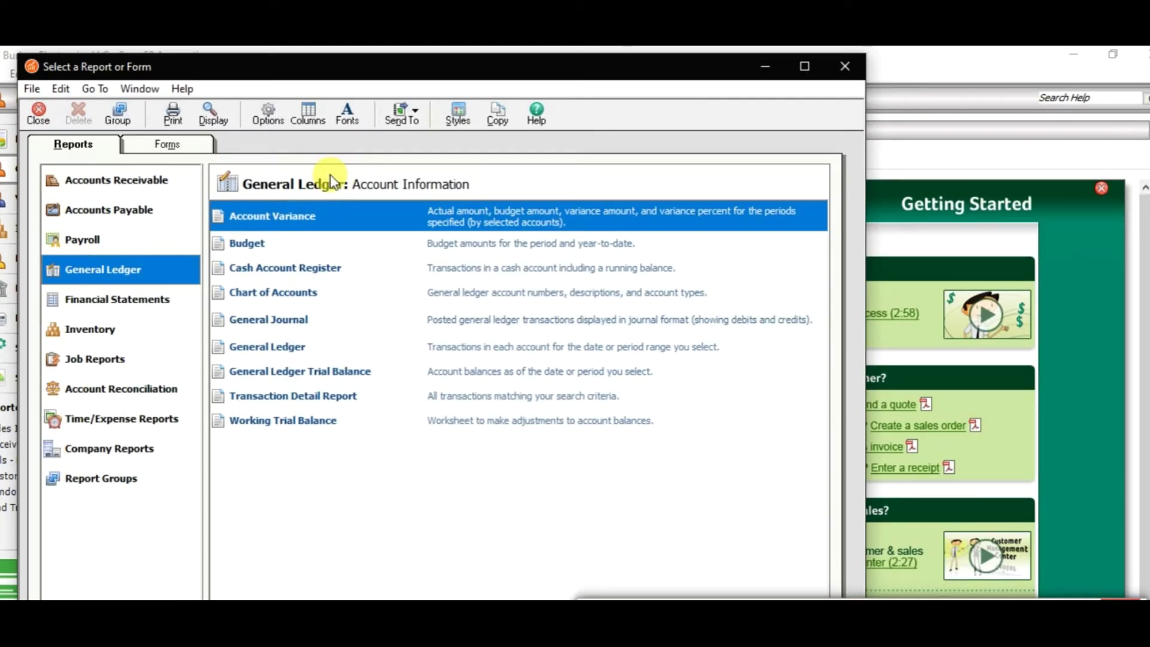
pyautogui.click(803, 66)
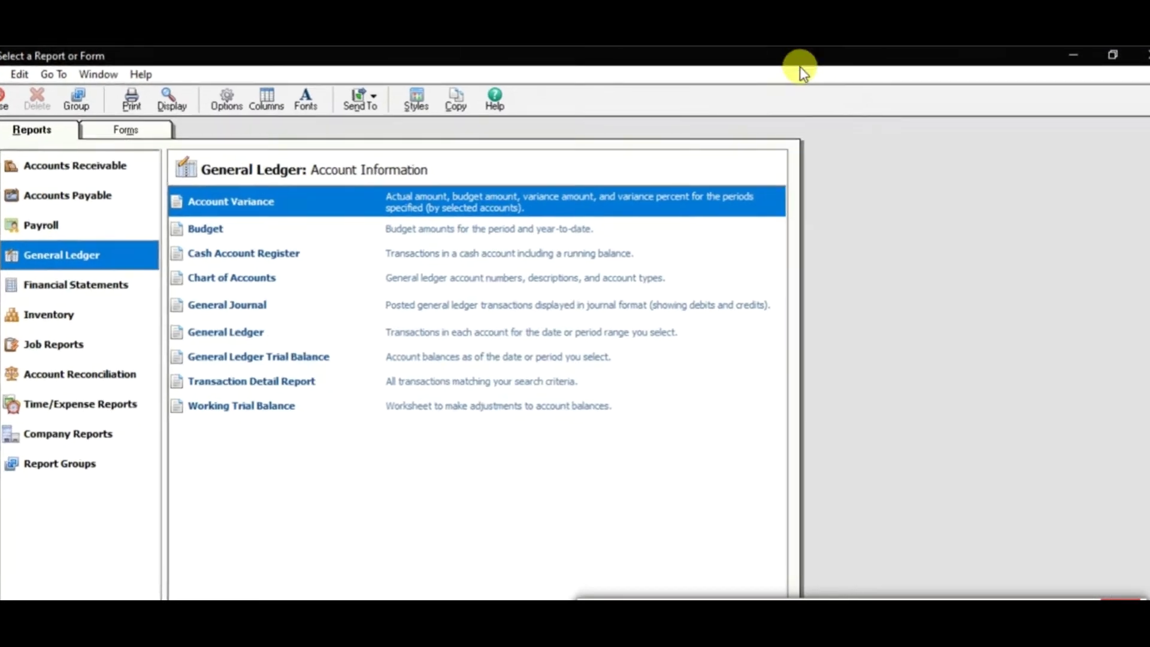
# Display the Chart of Accounts report from the General Ledger reports, check its columns and close it.
pyautogui.click(259, 286)
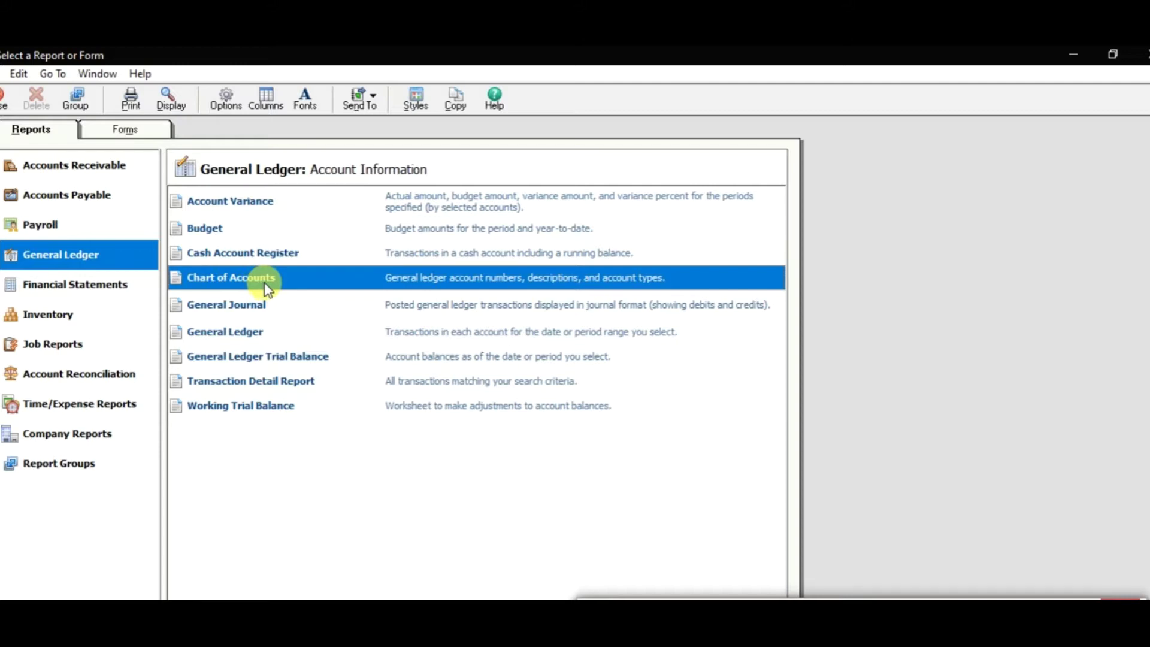
pyautogui.doubleClick(271, 286)
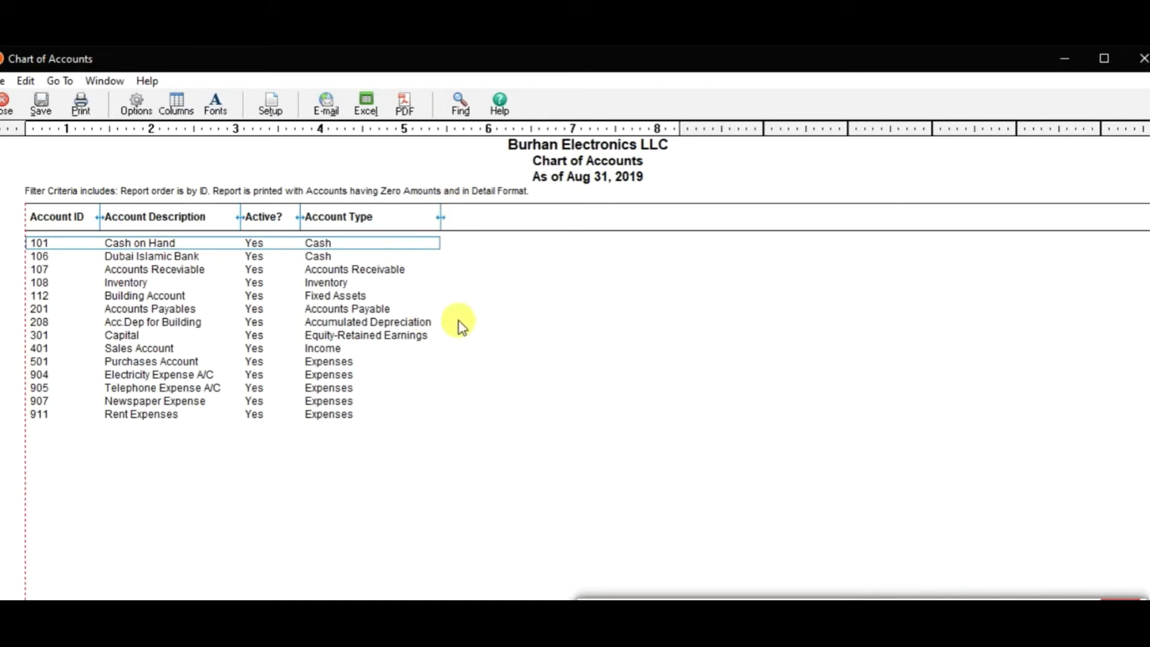
pyautogui.click(12, 105)
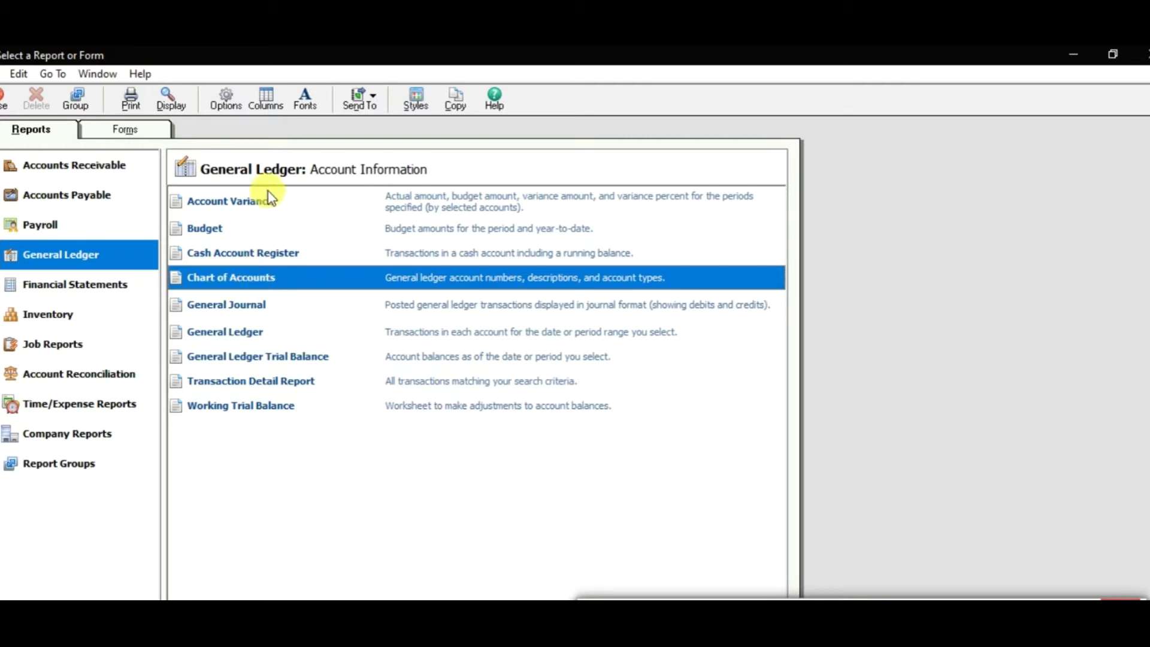
# Add the Current Balance column to the Chart of Accounts report and display it to review the account balances.
pyautogui.click(266, 101)
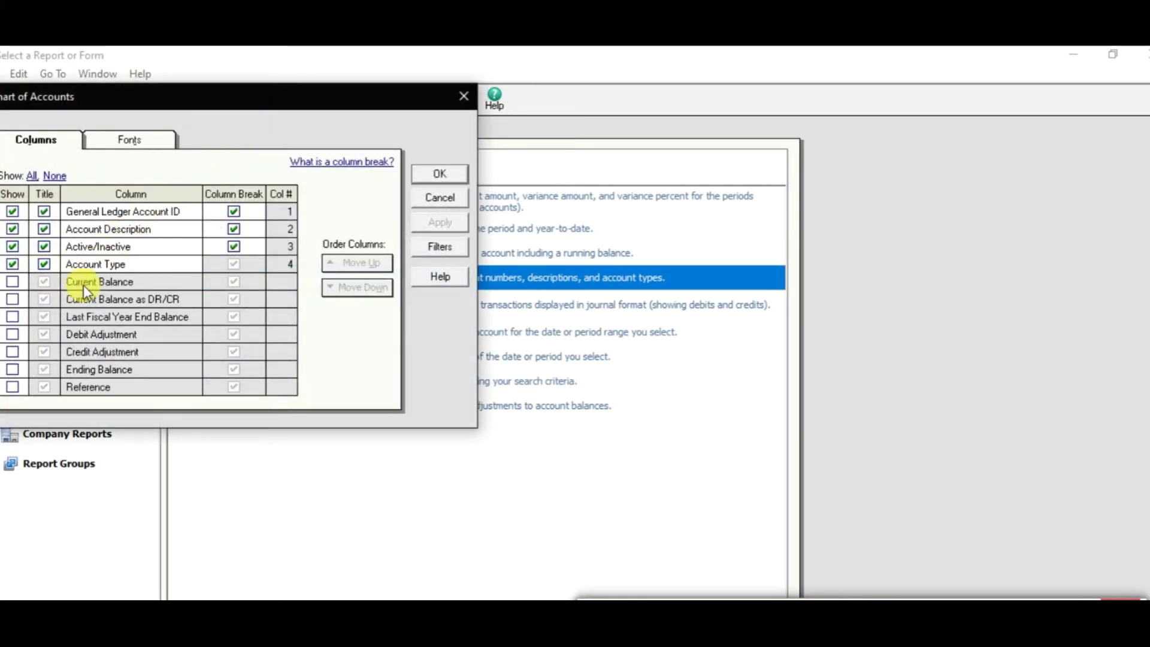
pyautogui.click(13, 281)
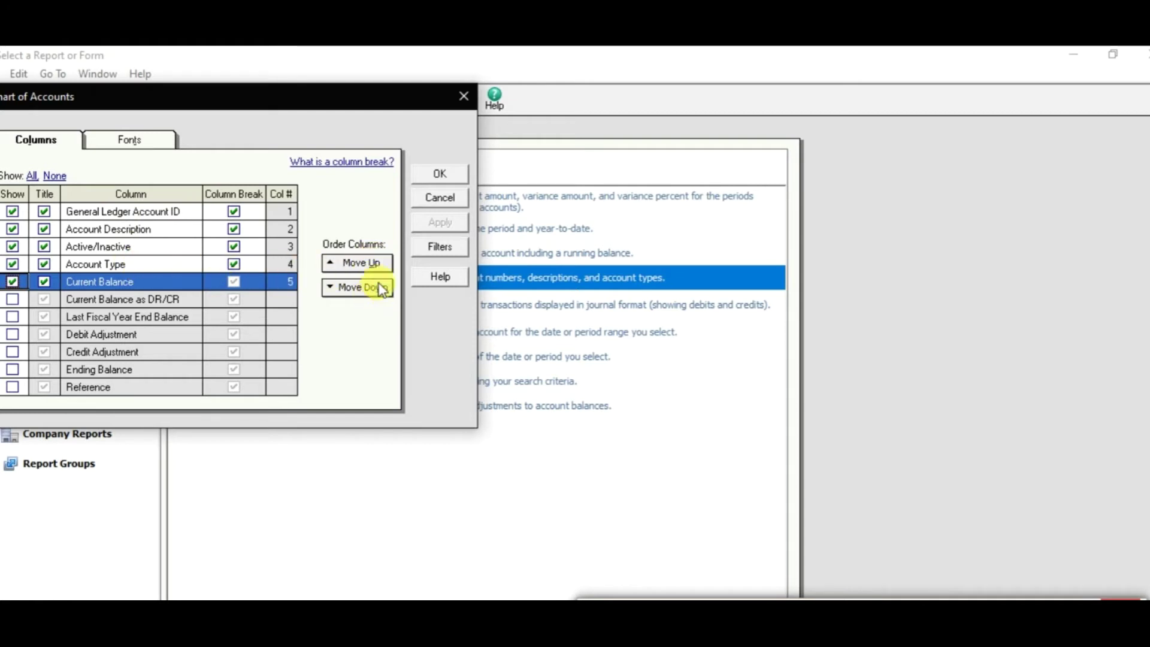
pyautogui.click(441, 177)
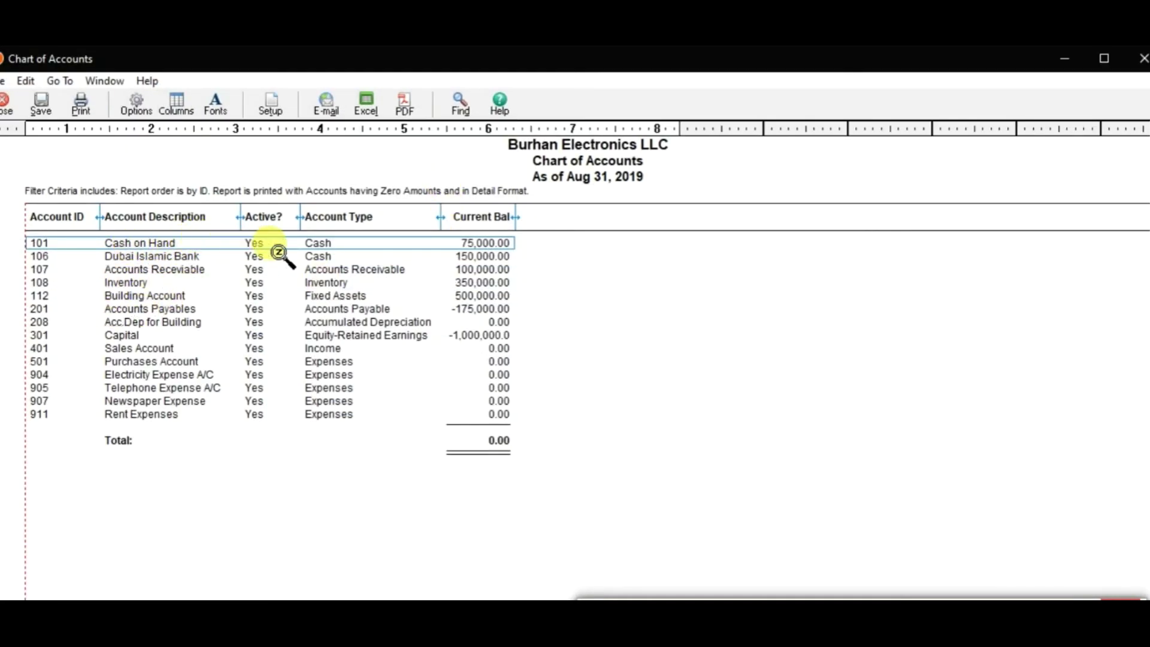
pyautogui.click(499, 268)
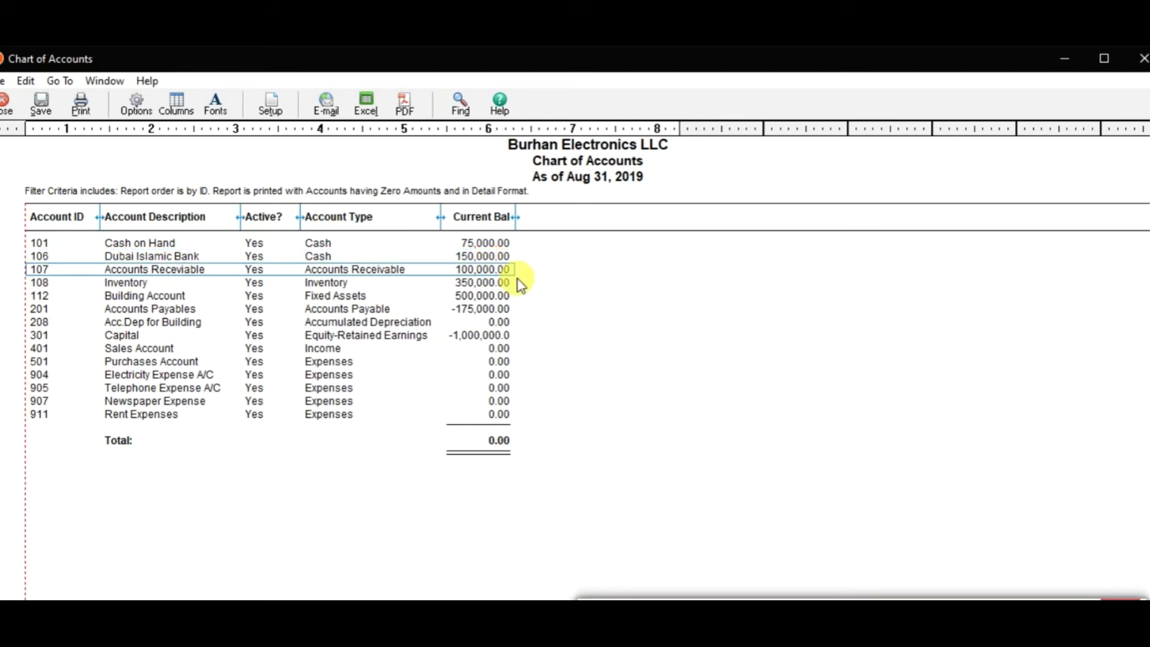